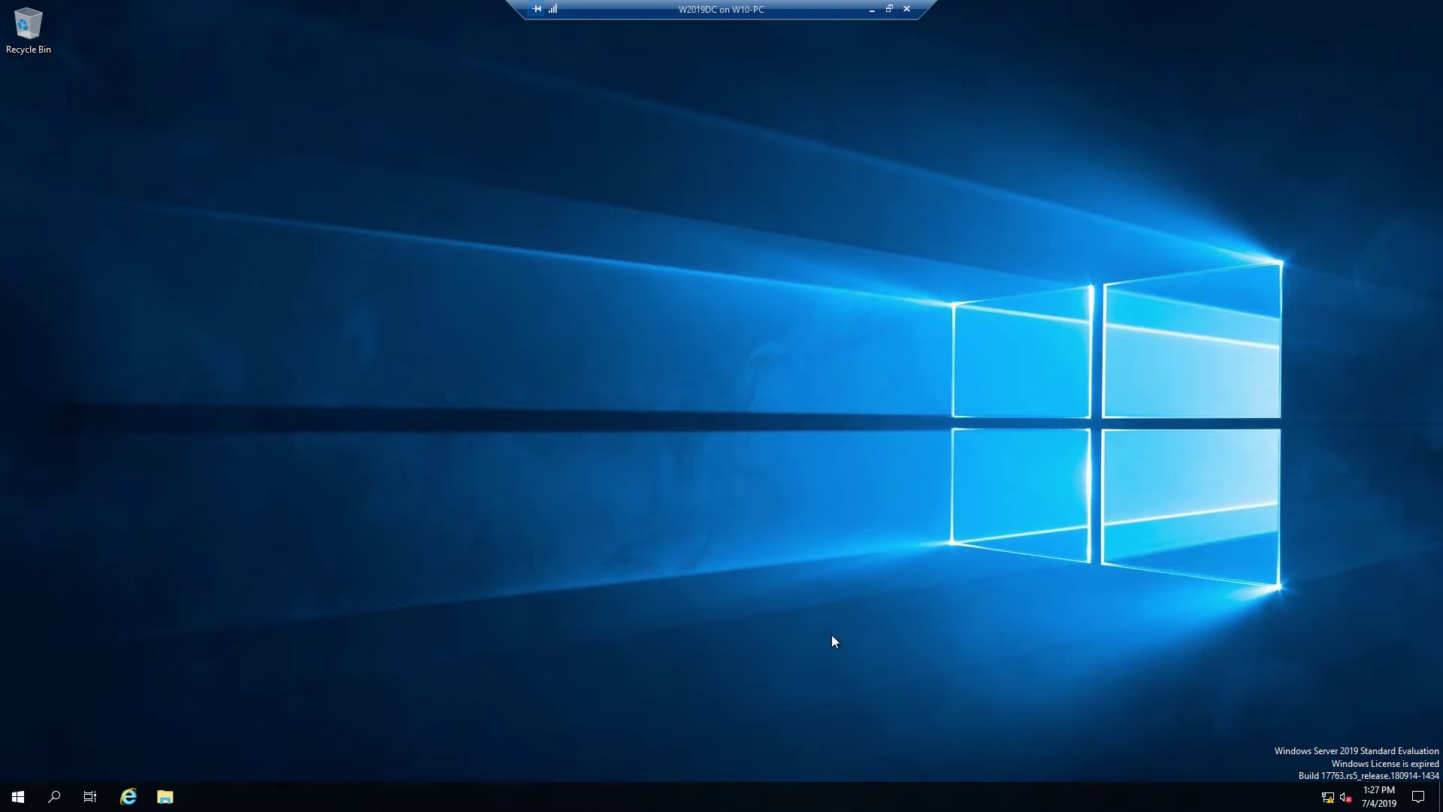
Step: Open the Ethernet adapter's TCP/IPv4 Properties from Network & Internet settings
right_click(1329, 797)
left_click(1317, 772)
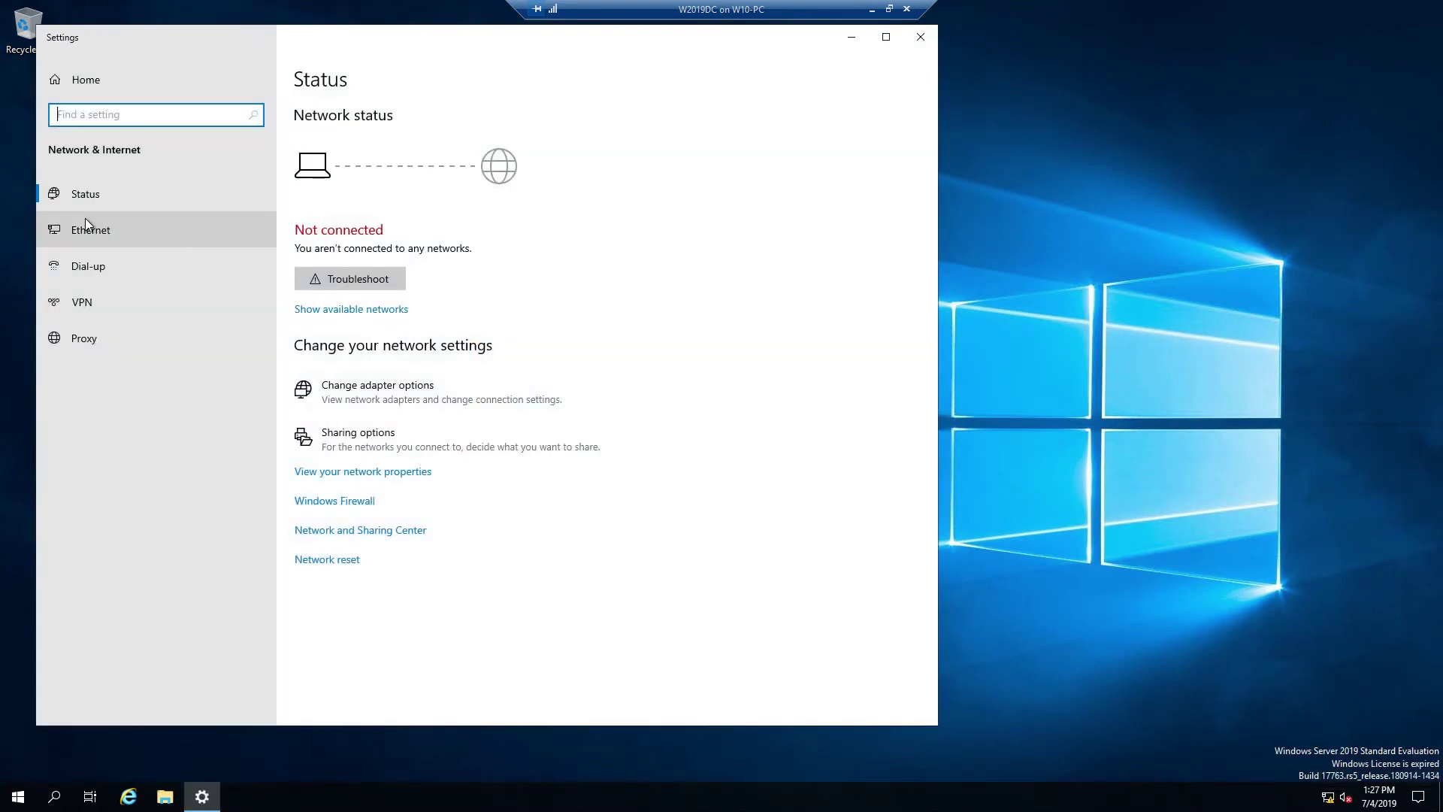
left_click(86, 223)
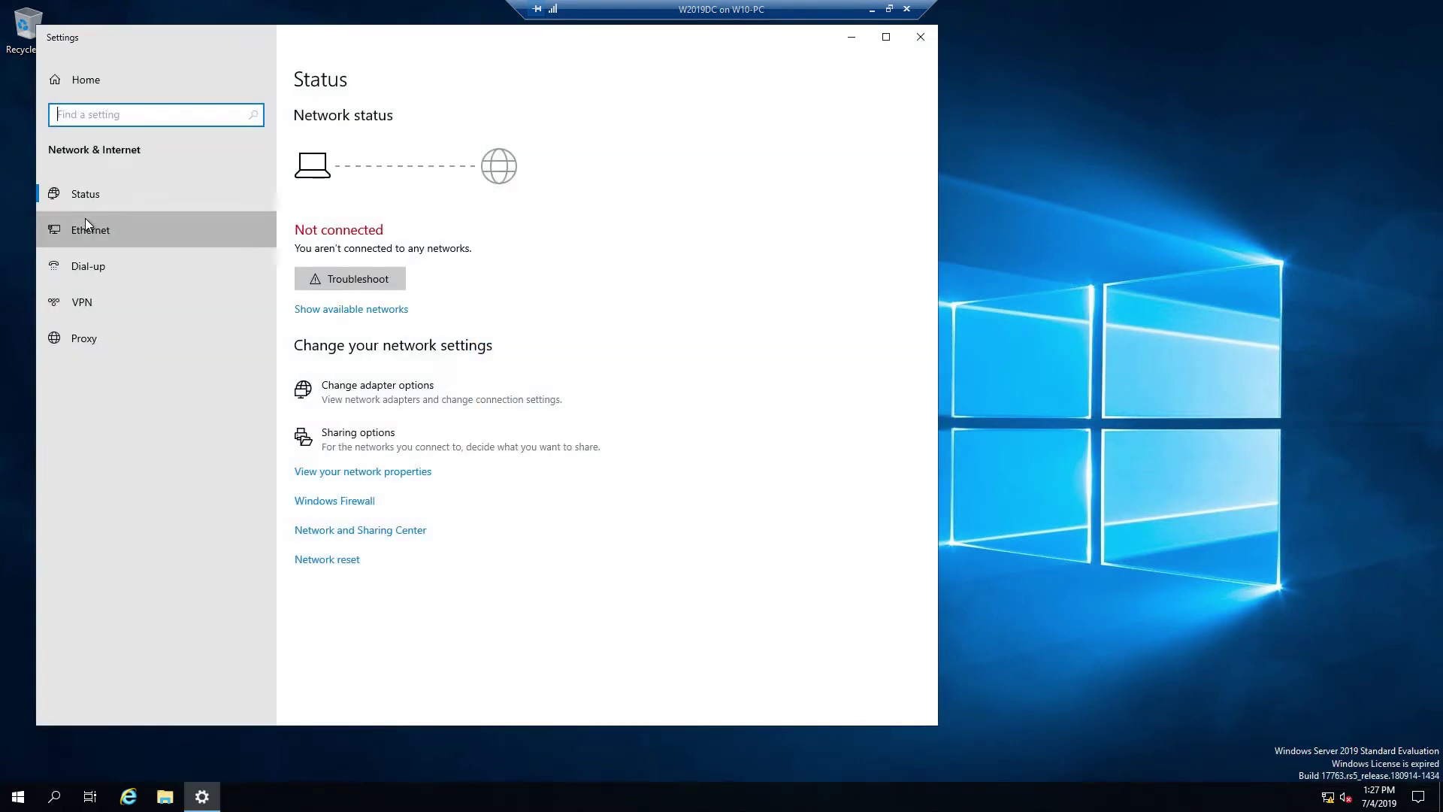
left_click(768, 138)
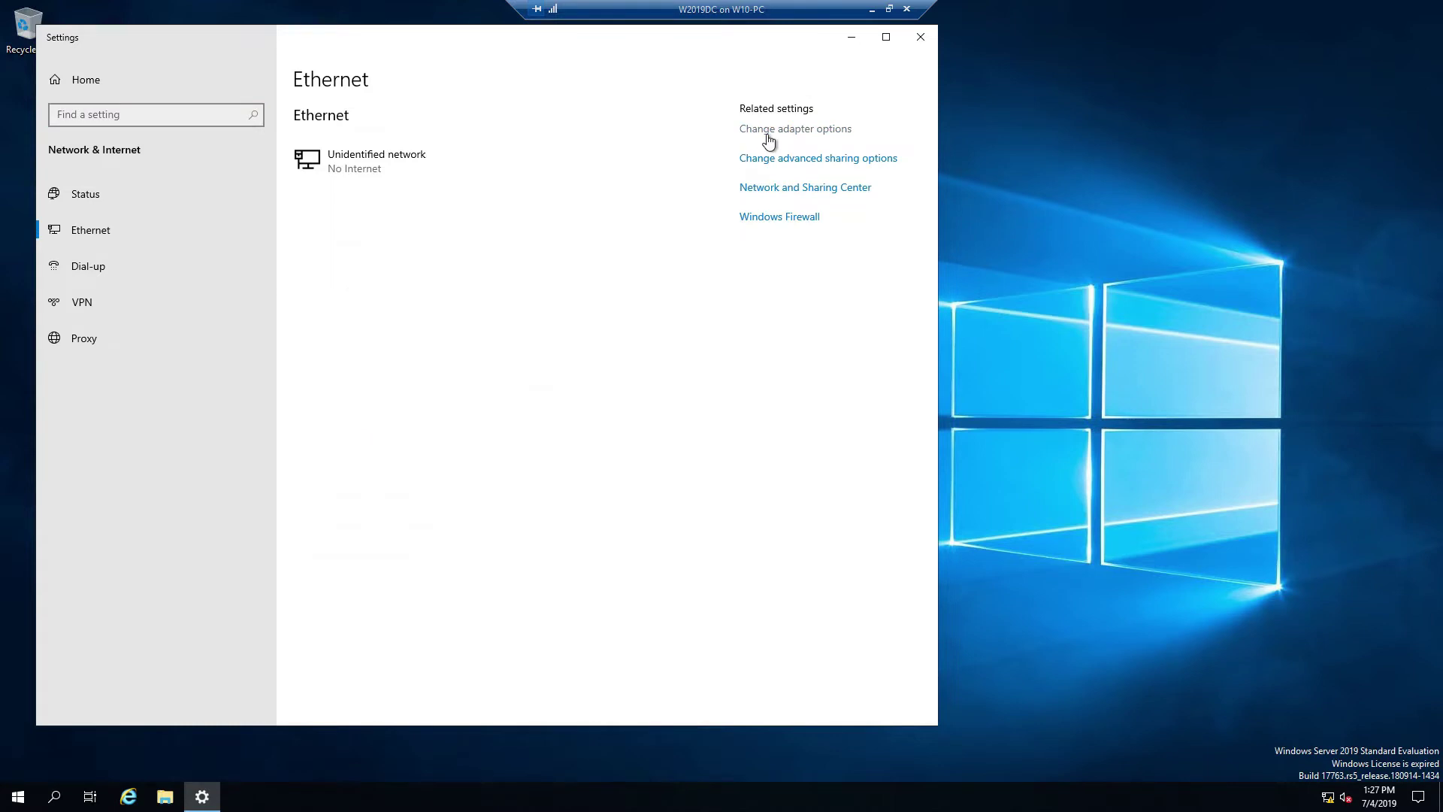
right_click(395, 257)
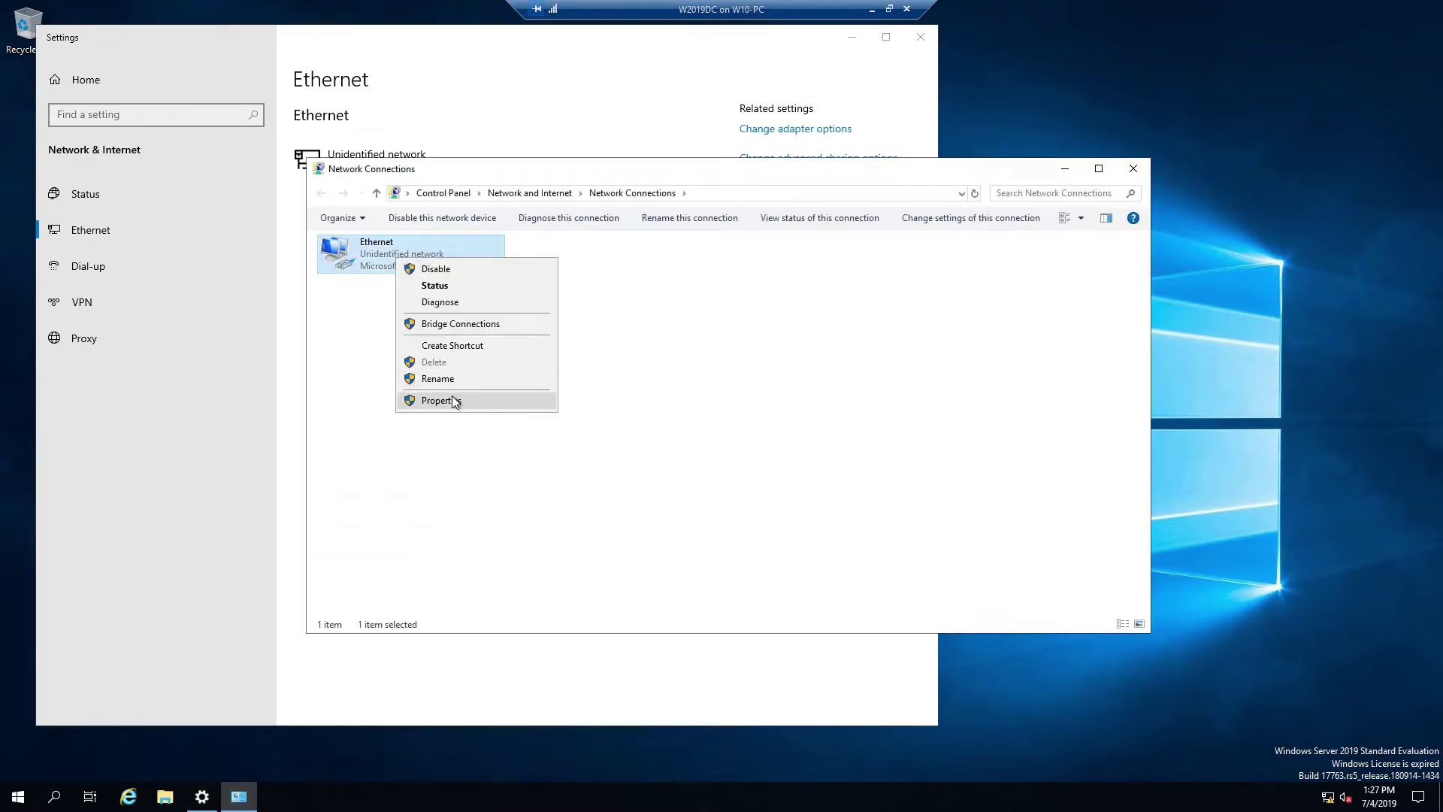
left_click(453, 395)
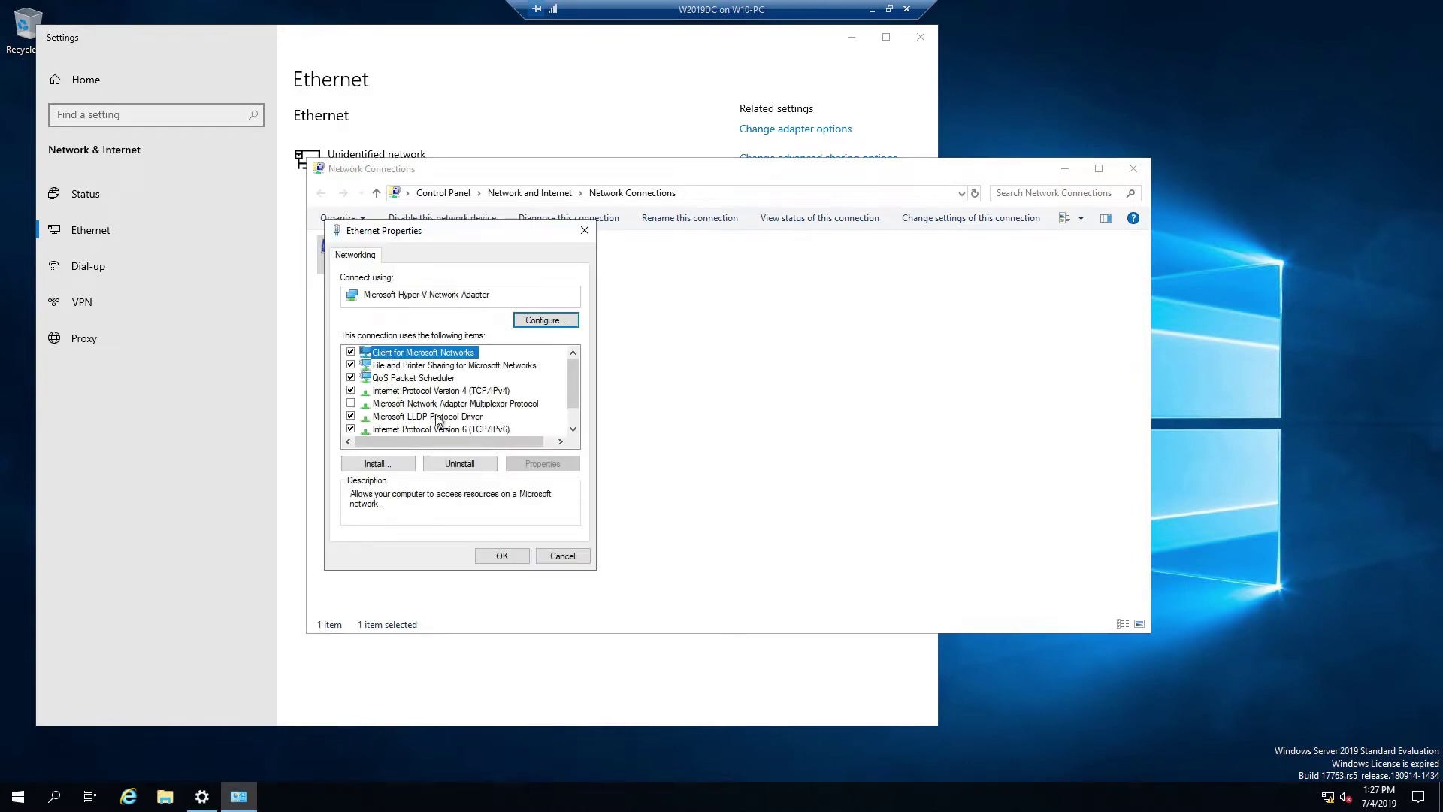
left_click(451, 390)
left_click(544, 463)
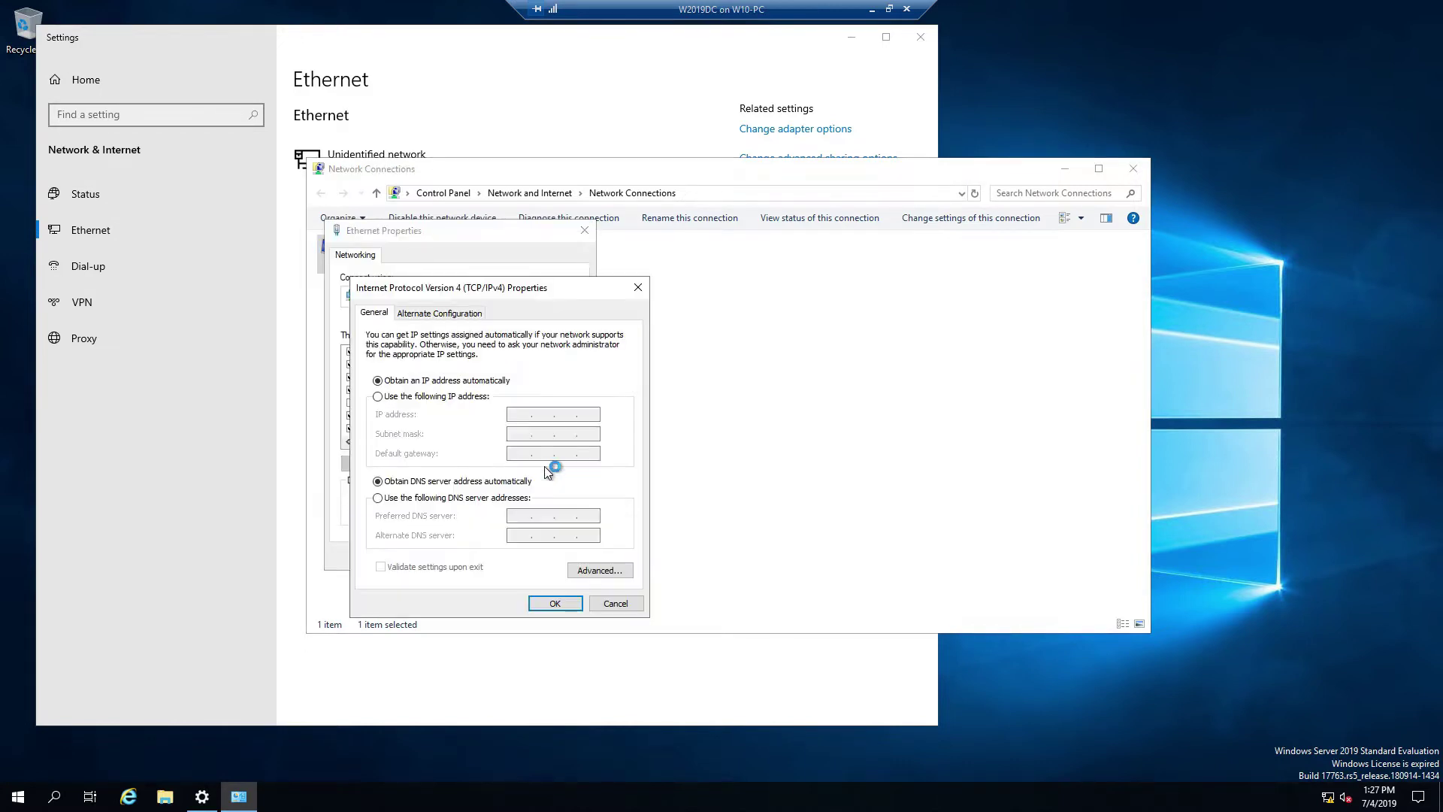
Step: Enter static IP 192.168.1.10, mask 255.255.255.0, gateway 192.168.1.1 and DNS 192.168.1.10
left_click(435, 396)
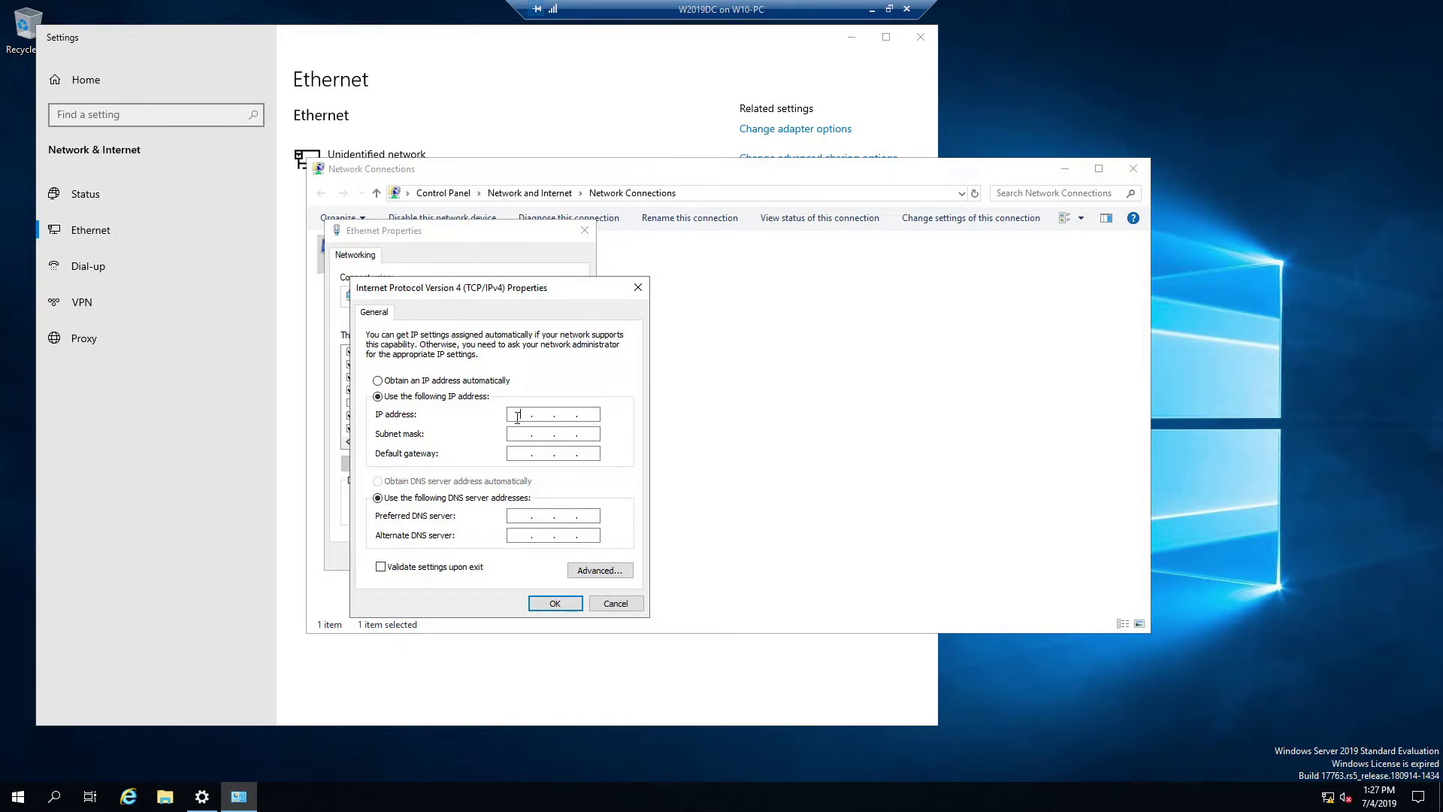
left_click(517, 416)
type("192.168.1.10")
key("Tab")
key("Tab")
type("192.168.1.1")
key("Tab")
key("Tab")
type("192.168.1.10")
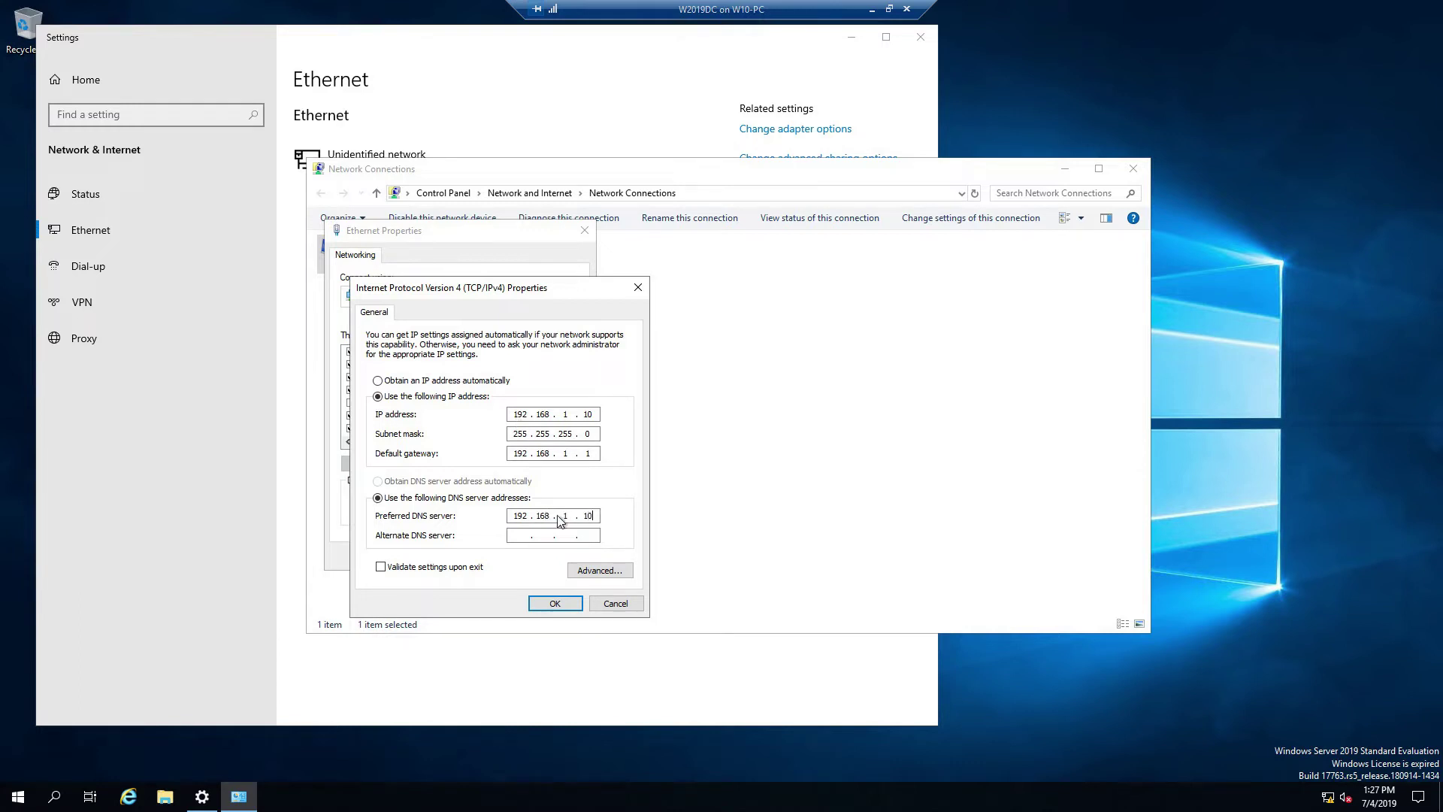
Step: Confirm the IPv4 settings, uncheck TCP/IPv6 on Ethernet, and close Network Connections and Settings
left_click(568, 605)
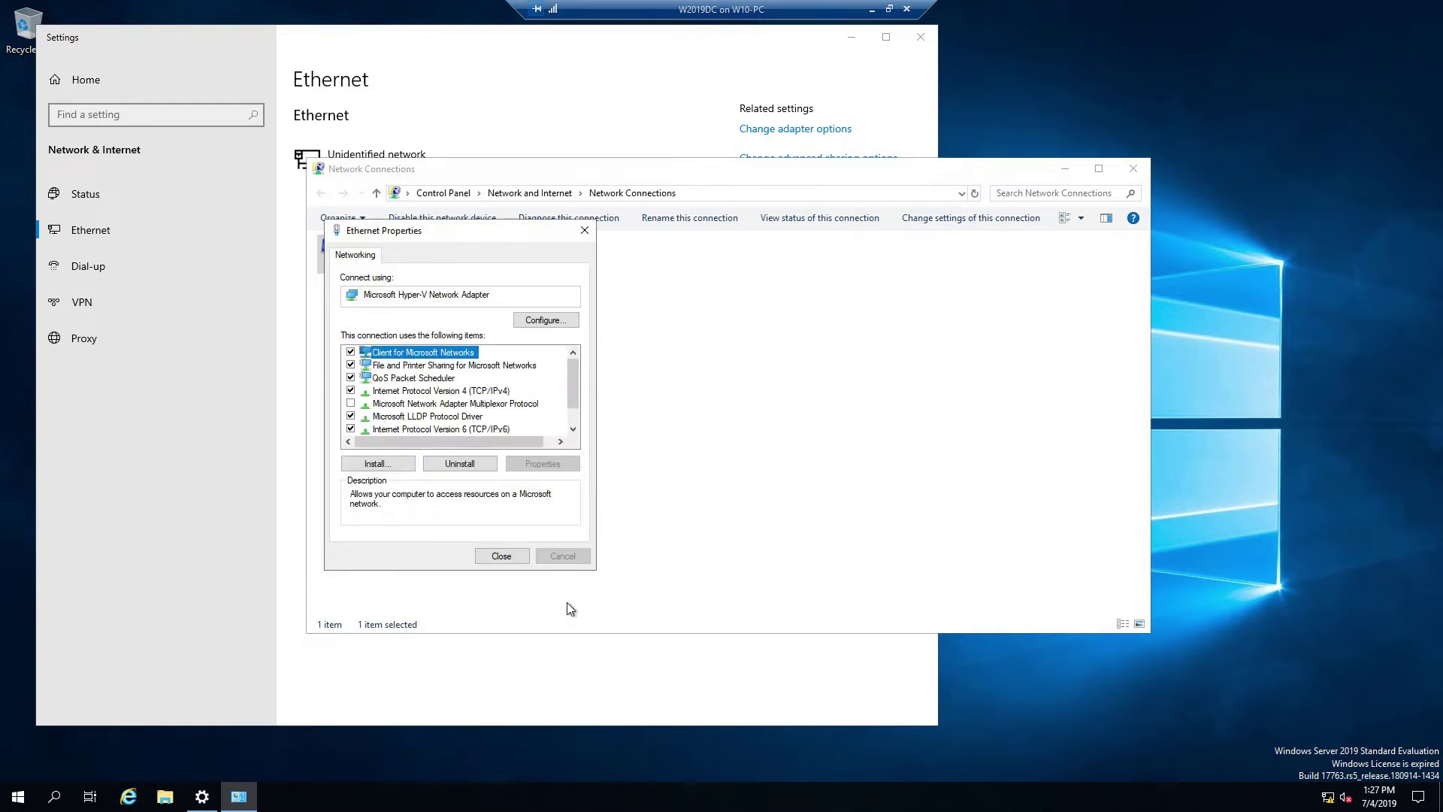
left_click(508, 556)
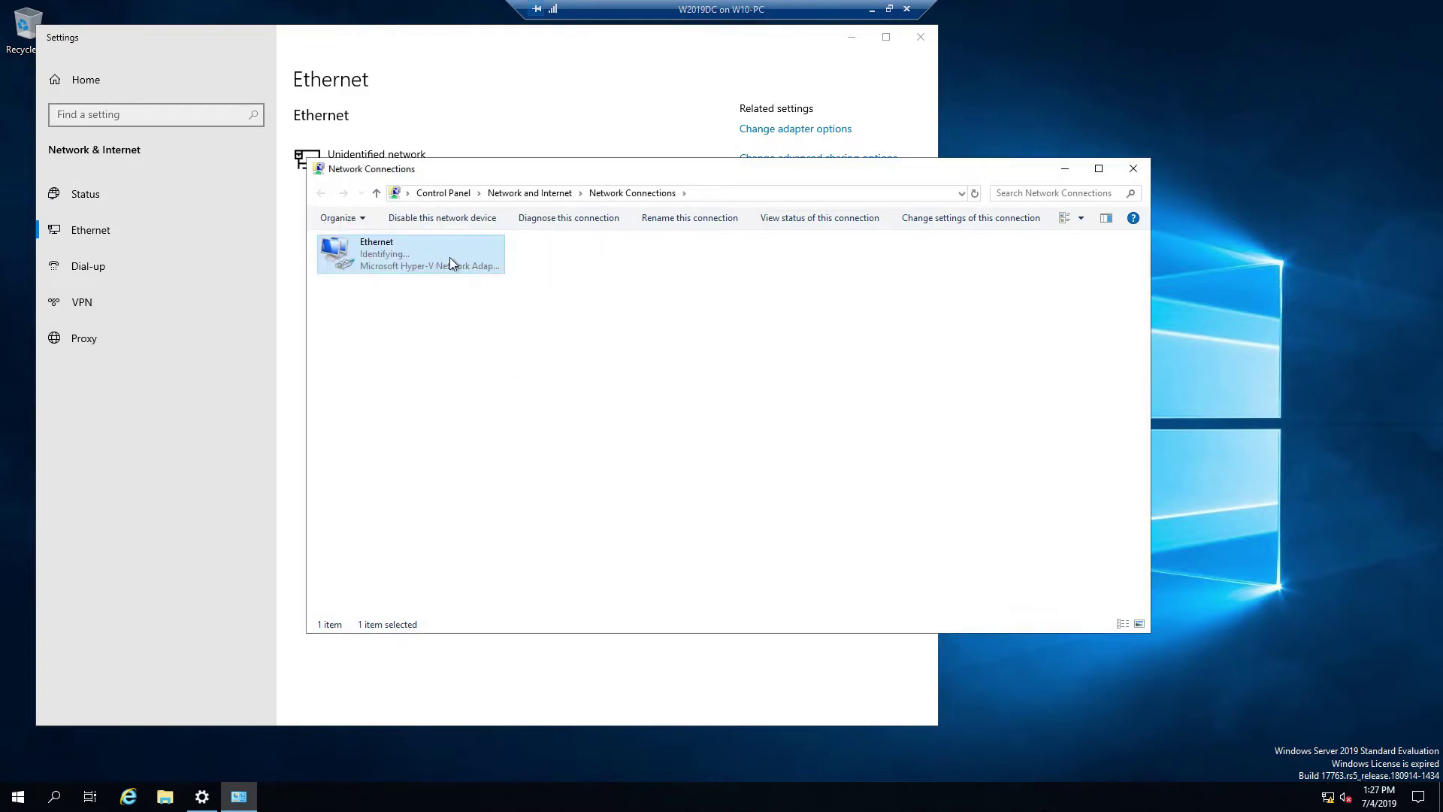
right_click(399, 254)
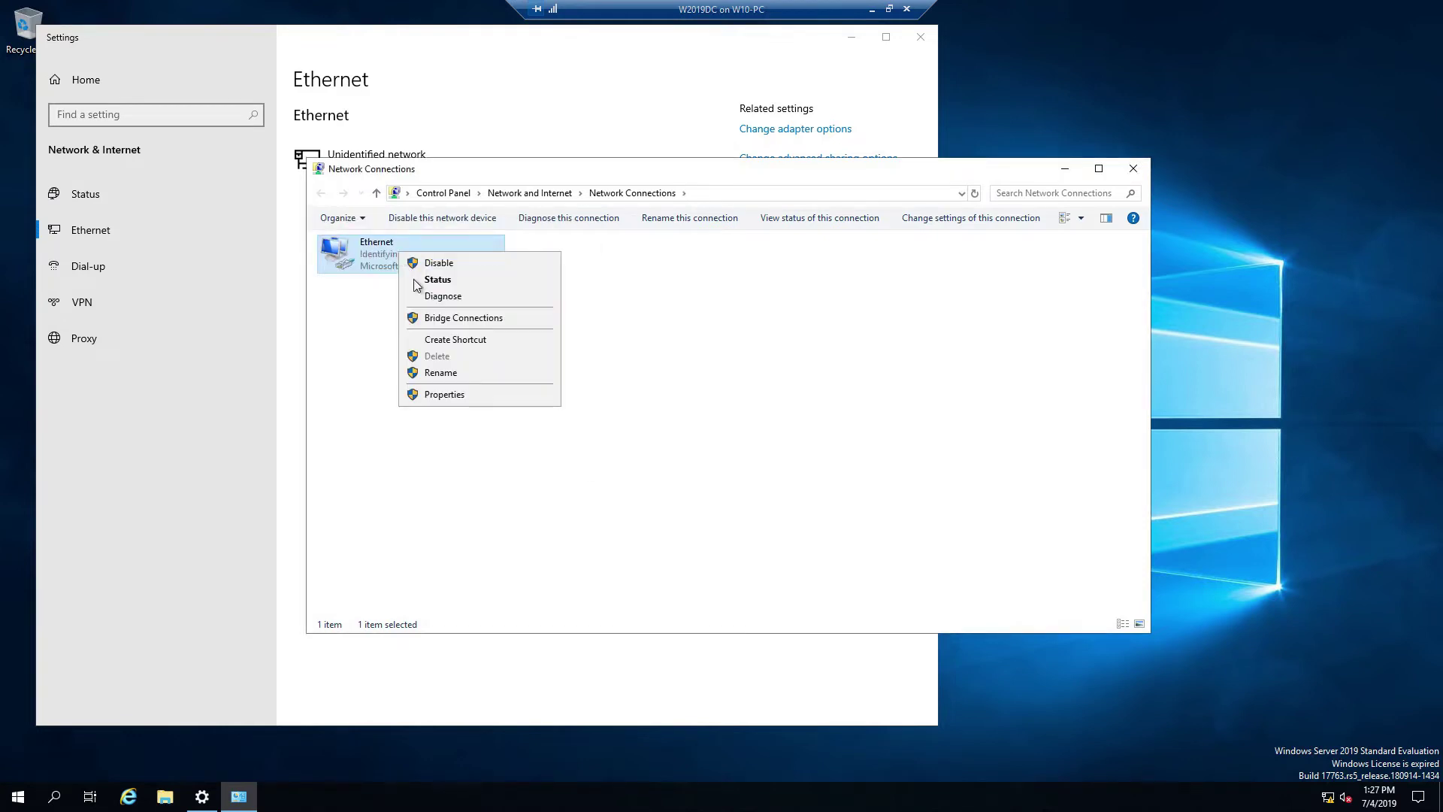
left_click(458, 396)
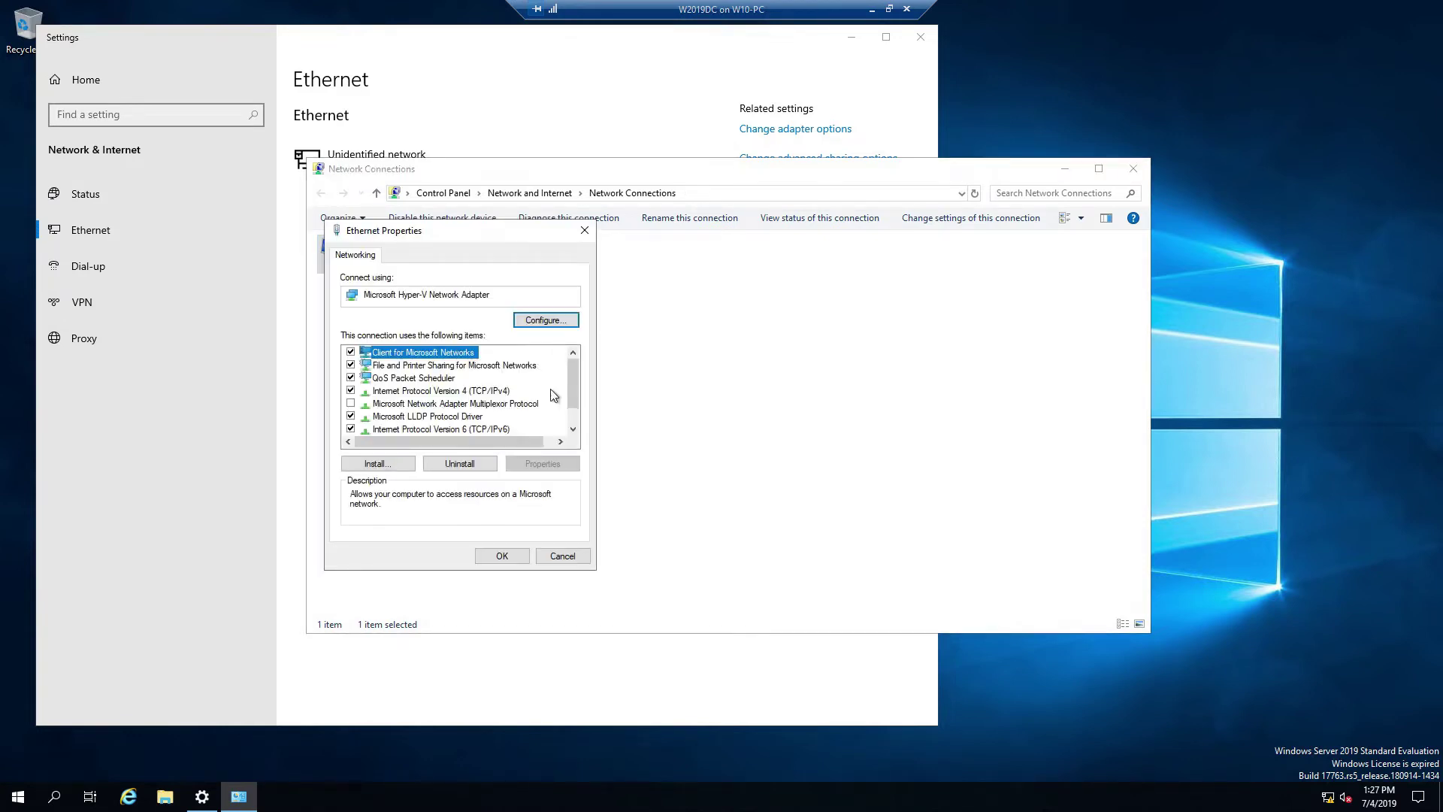
left_click(421, 429)
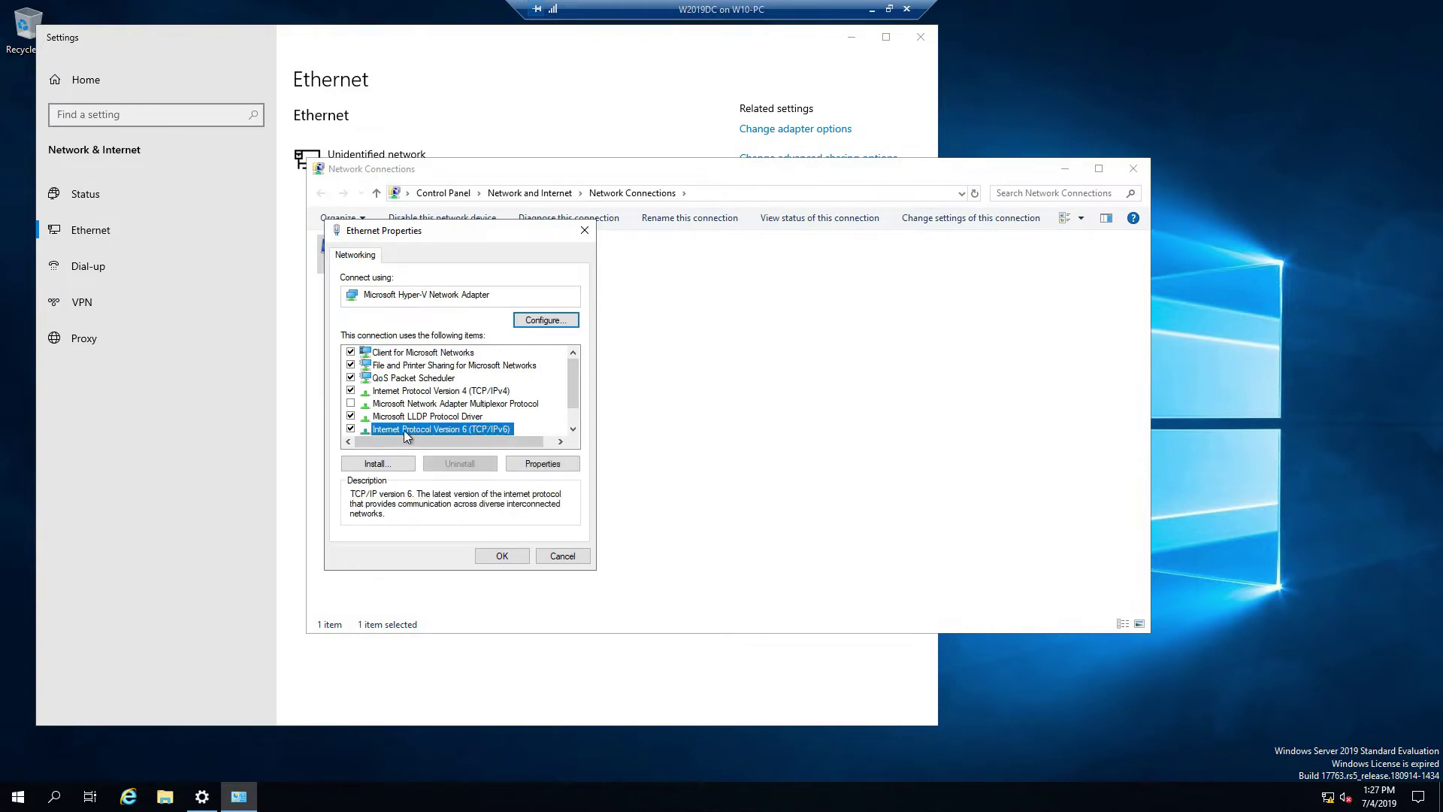
left_click(351, 429)
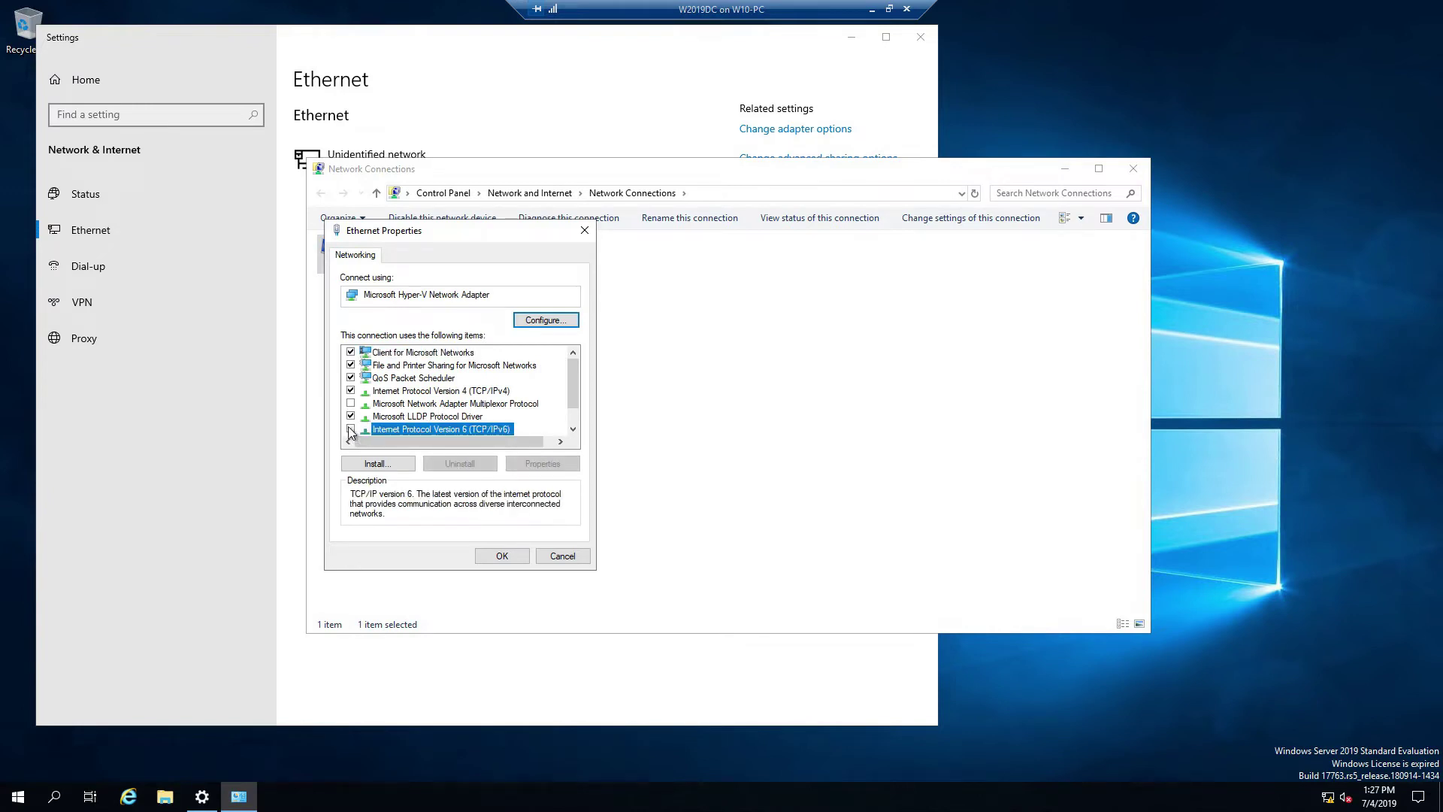
left_click(502, 556)
left_click(1134, 168)
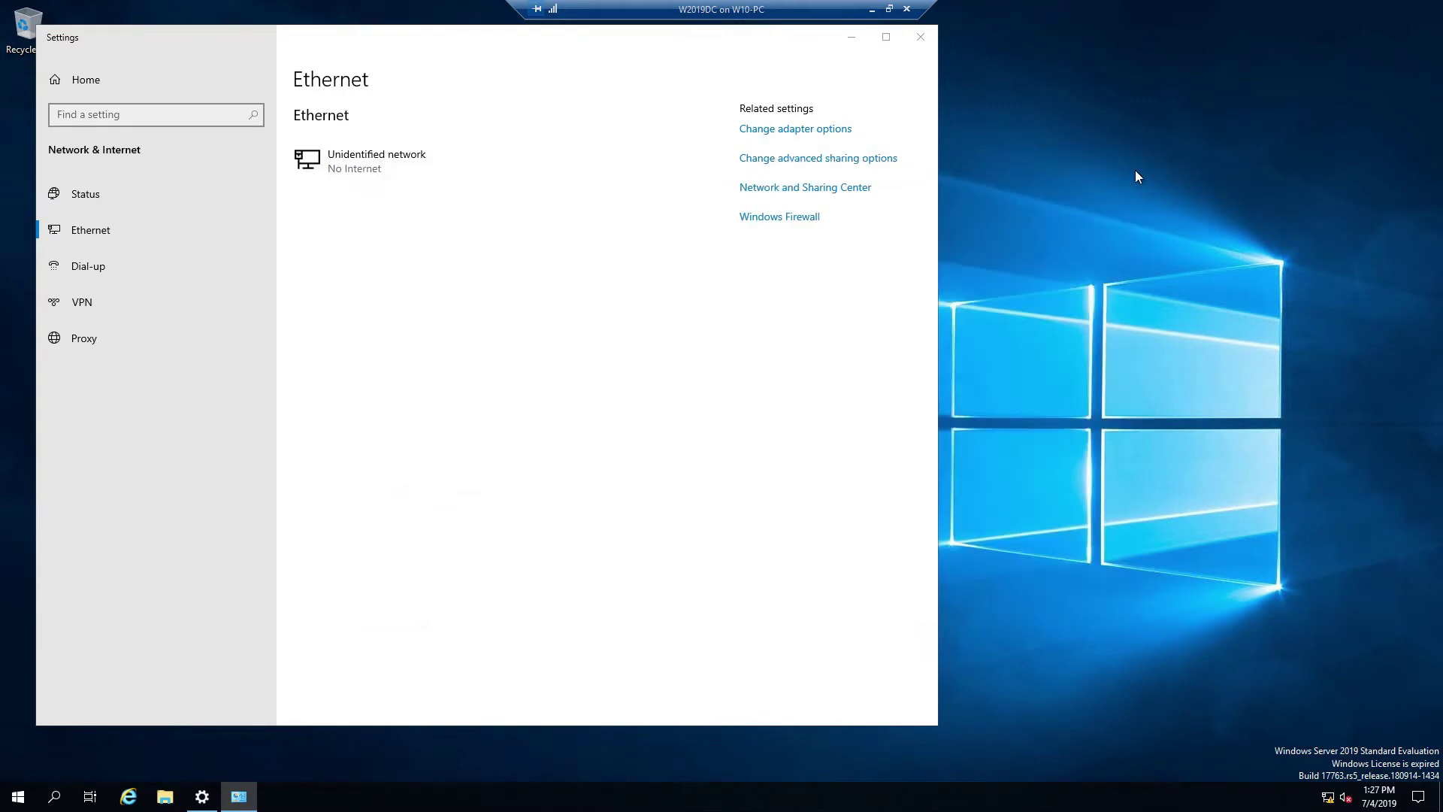
left_click(926, 36)
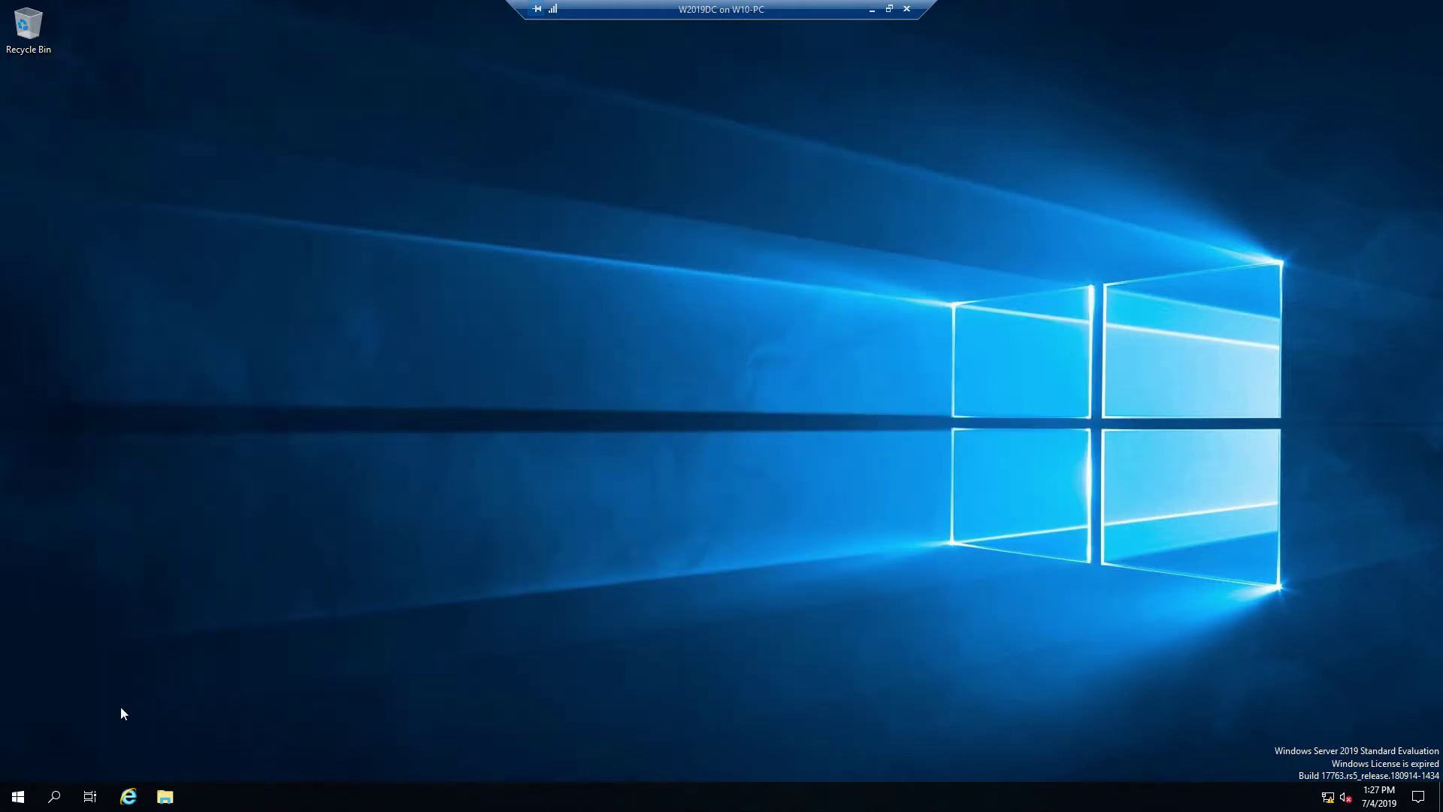
Step: Find This PC in Windows search and open its System information
left_click(55, 797)
type("t")
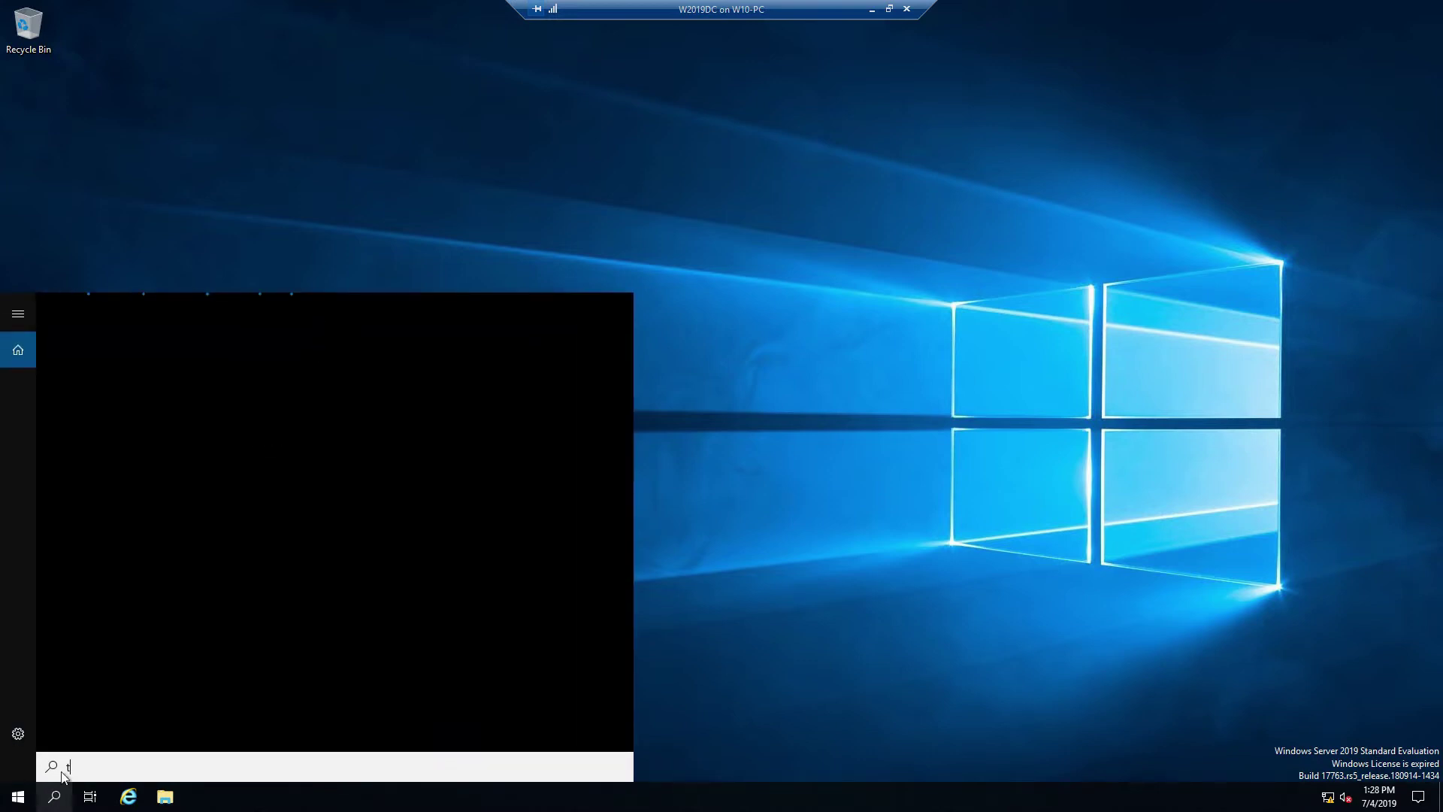
type("his")
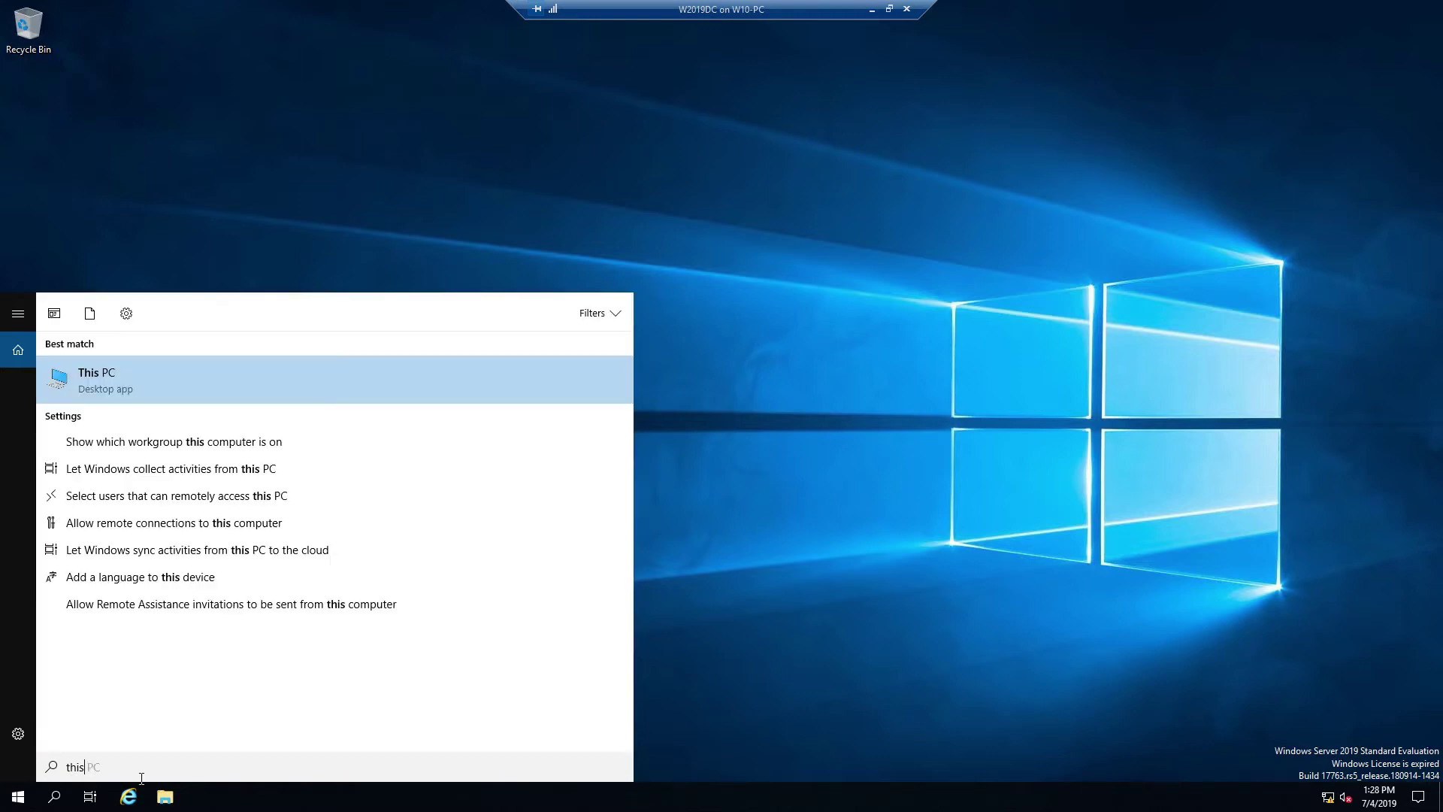
right_click(101, 371)
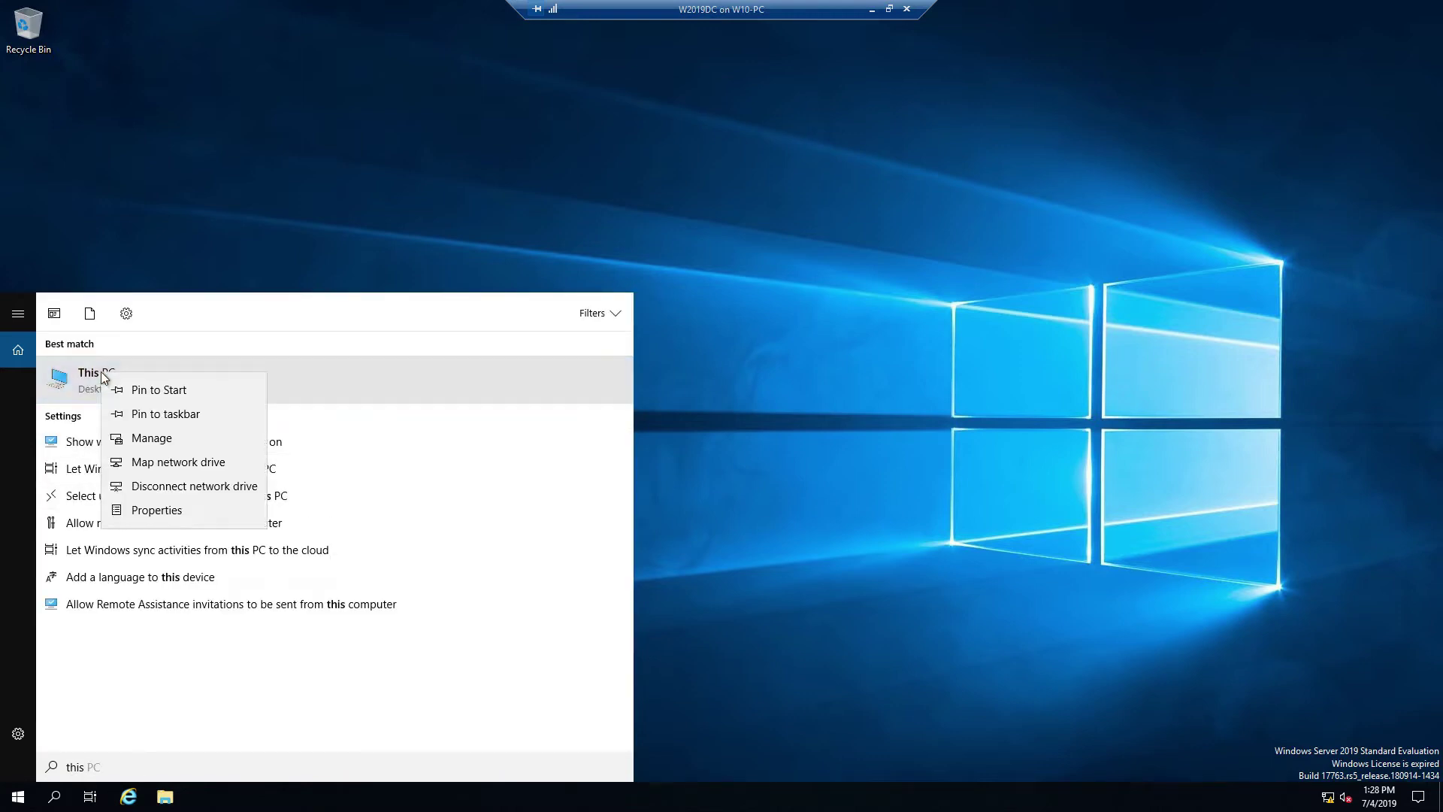
left_click(181, 515)
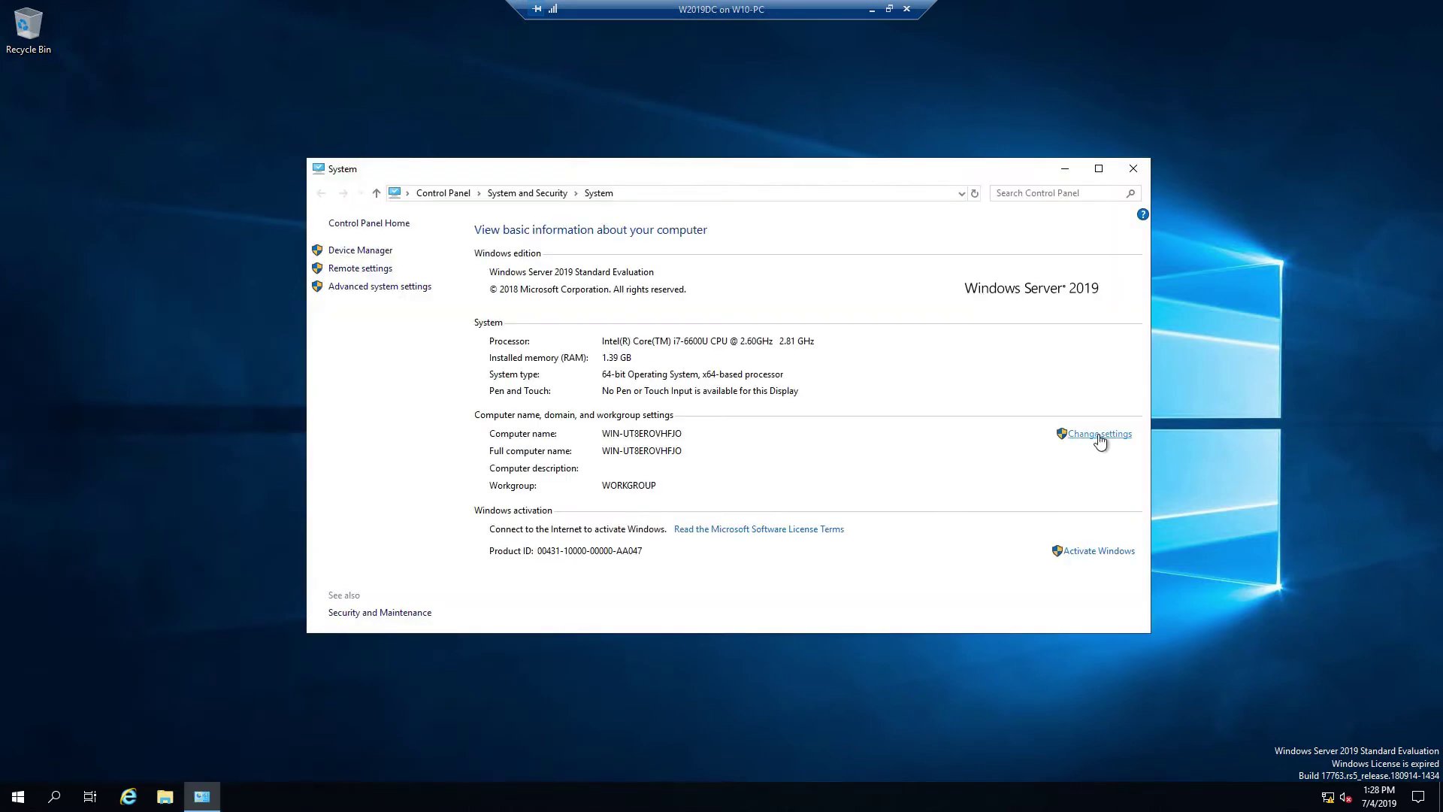
Step: Rename the computer to WIN2019DC1 and acknowledge the restart notice
left_click(1099, 436)
left_click(320, 242)
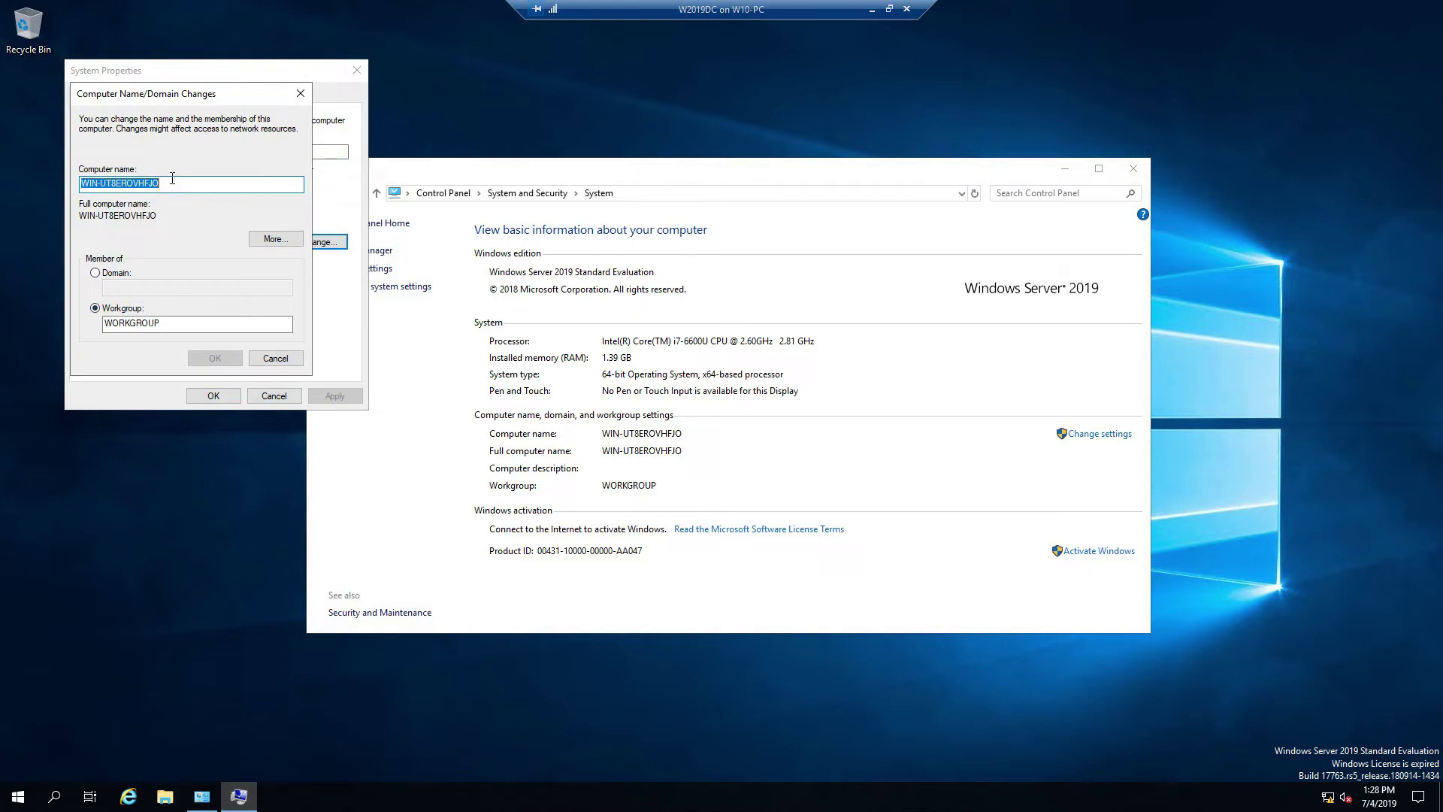
type("W")
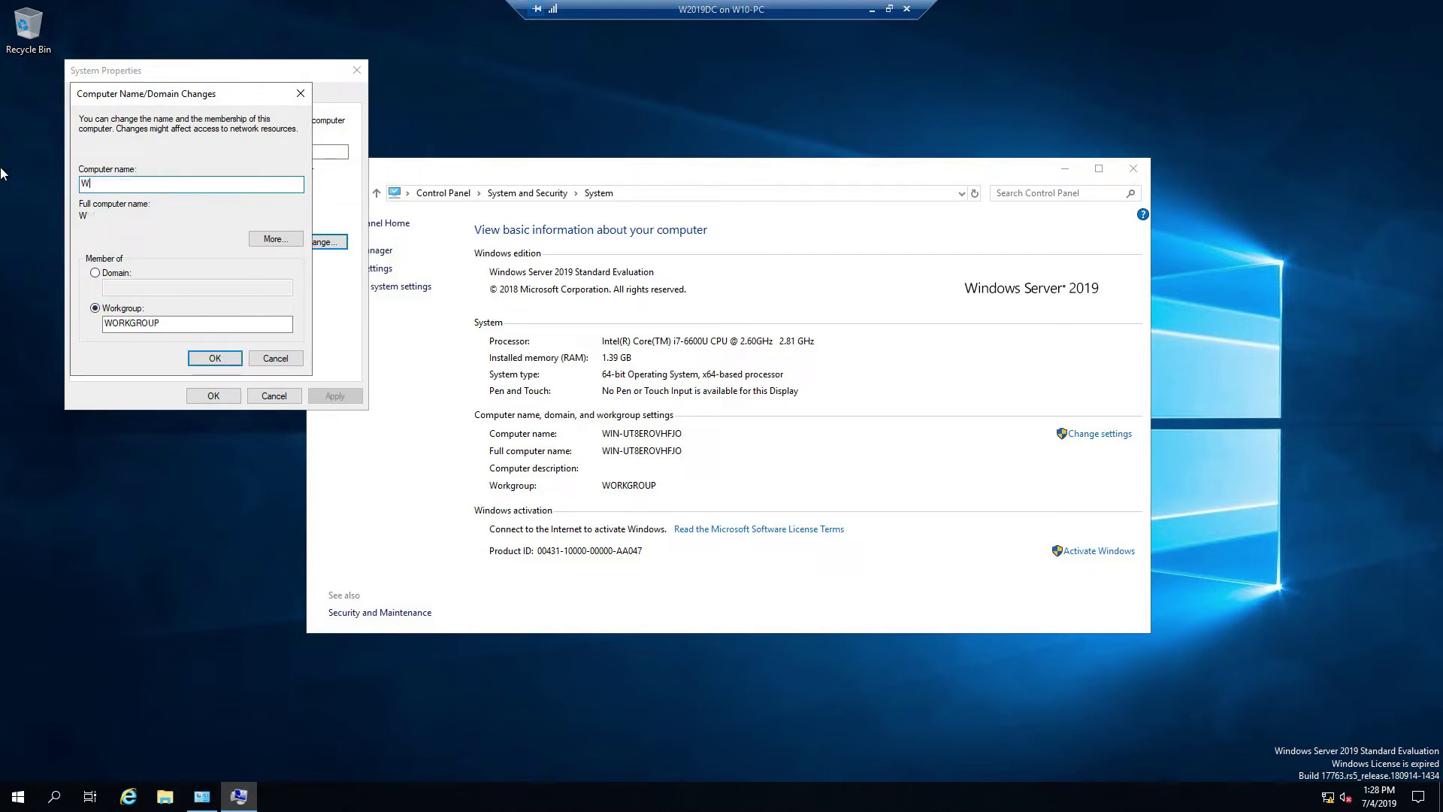
type("IN2019DC1")
left_click(213, 360)
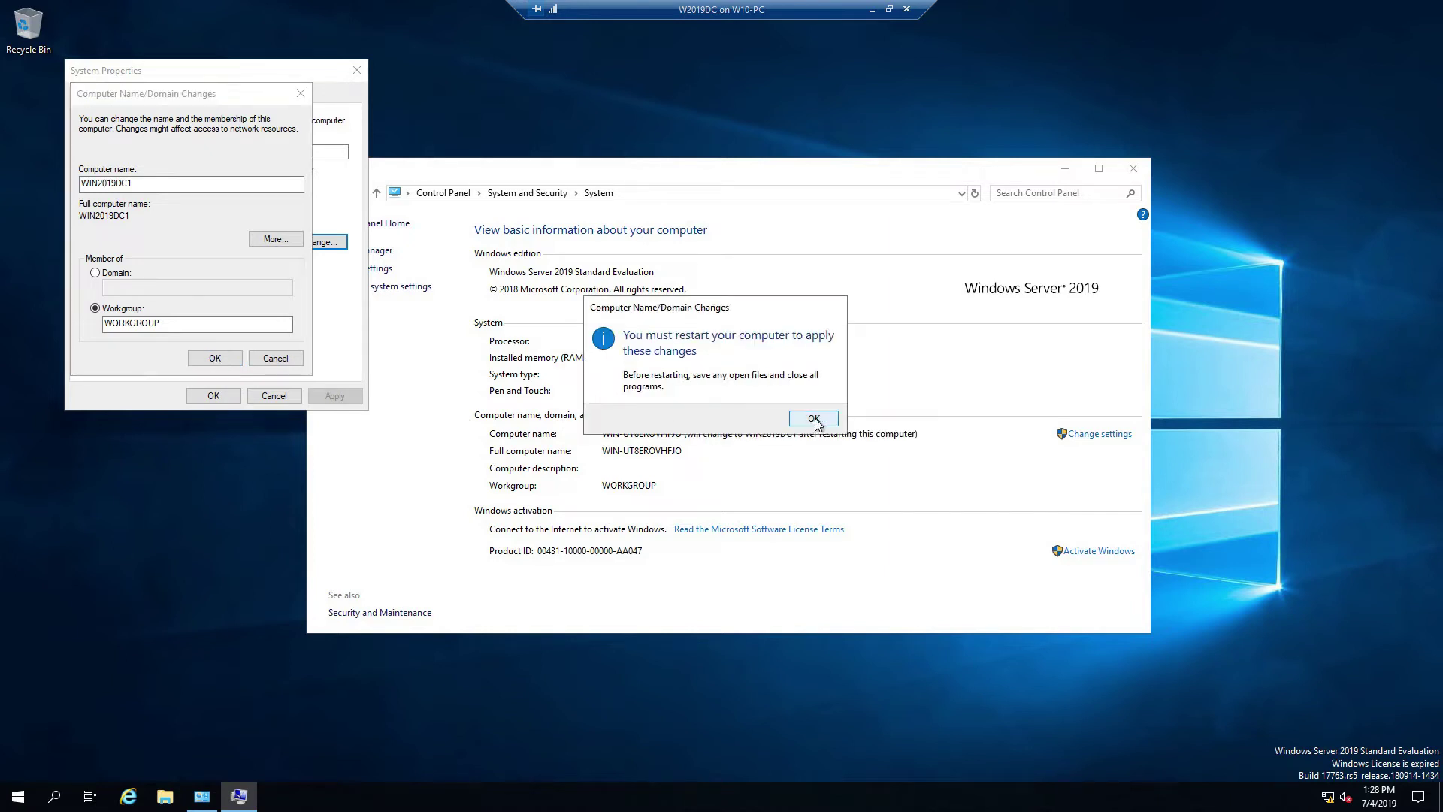
left_click(818, 421)
left_click(213, 396)
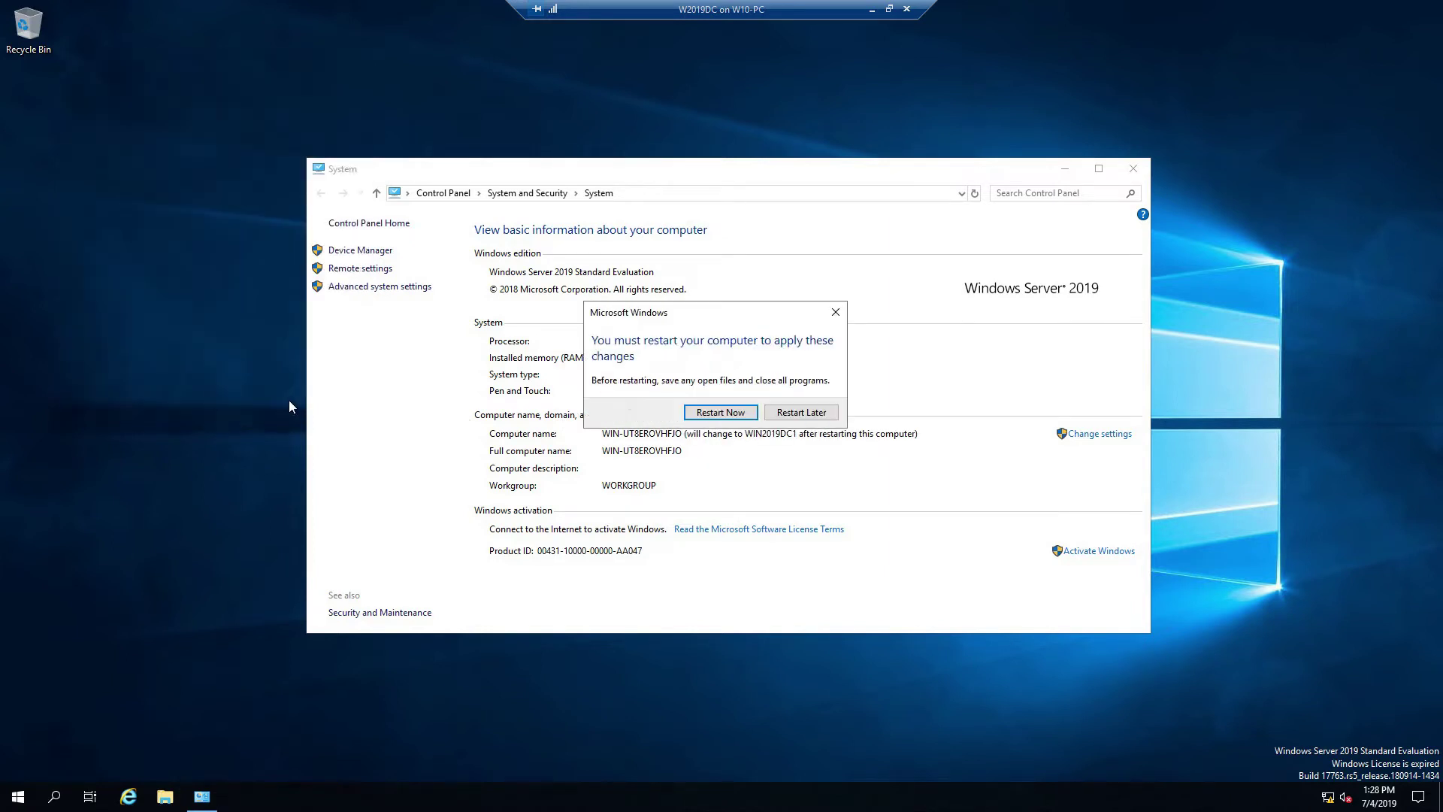
Step: Restart the server and sign back in as Administrator with the account password
left_click(728, 420)
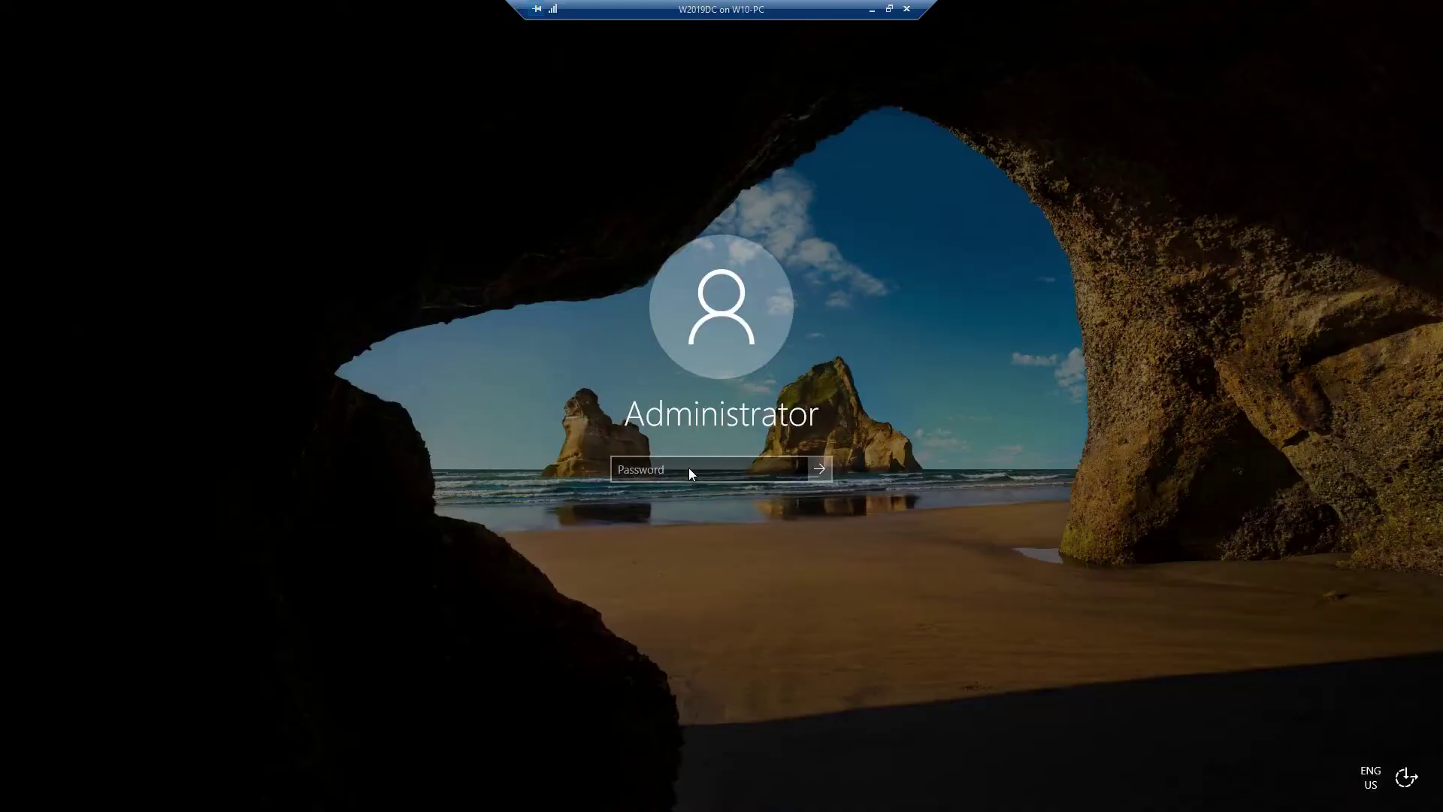
left_click(688, 467)
type("Password")
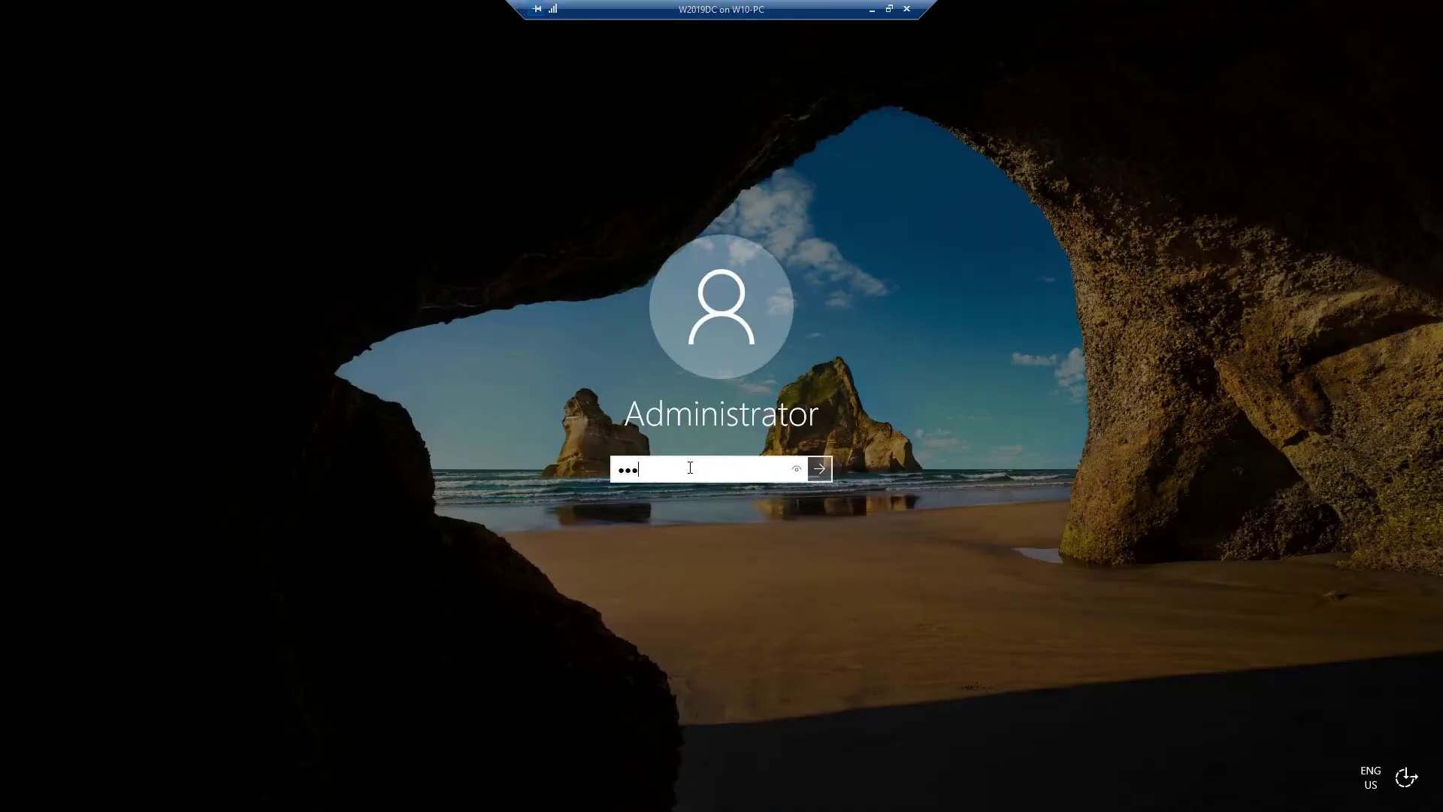
key("Return")
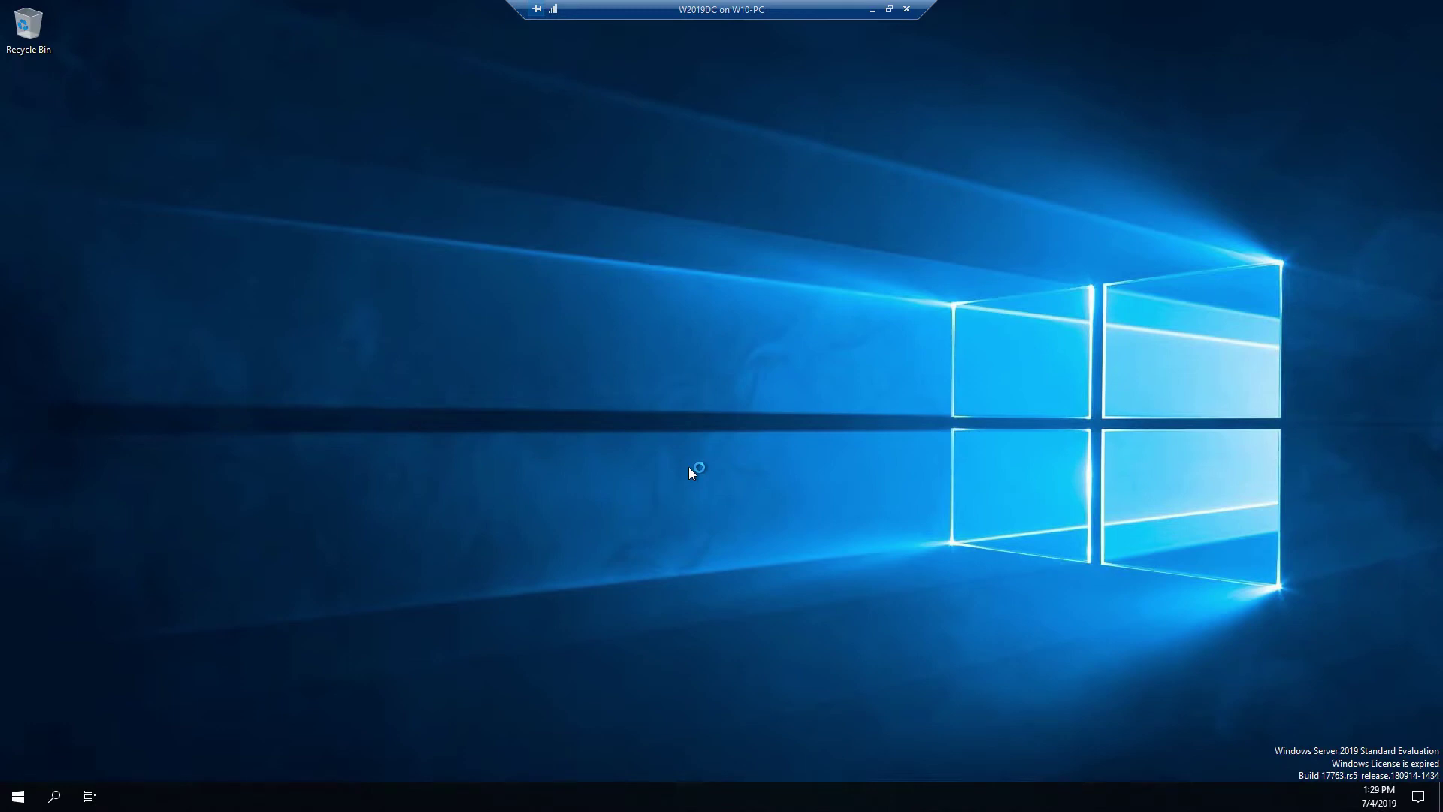
Step: Open Control Panel via Run and list its items as large icons
right_click(18, 802)
left_click(61, 733)
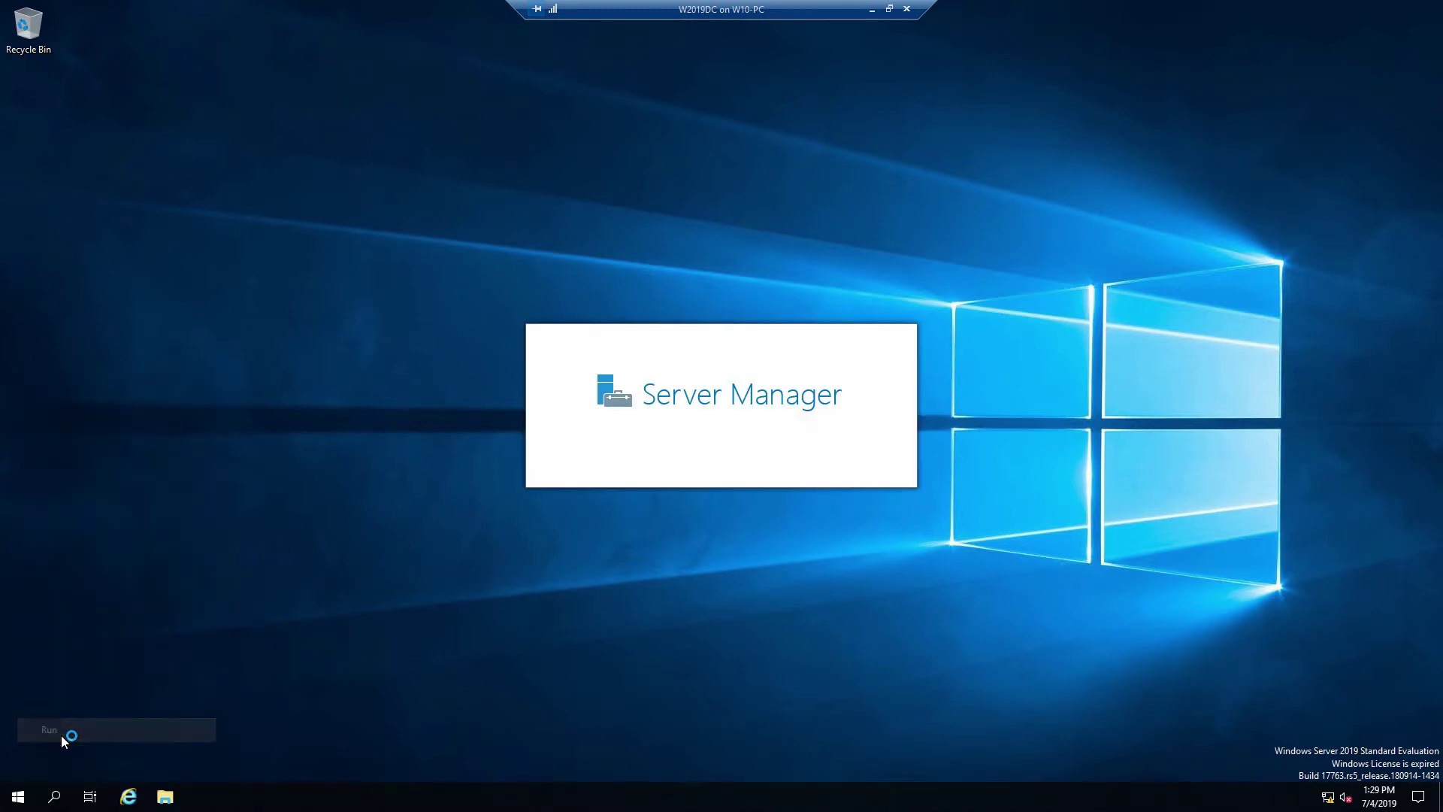
type("con")
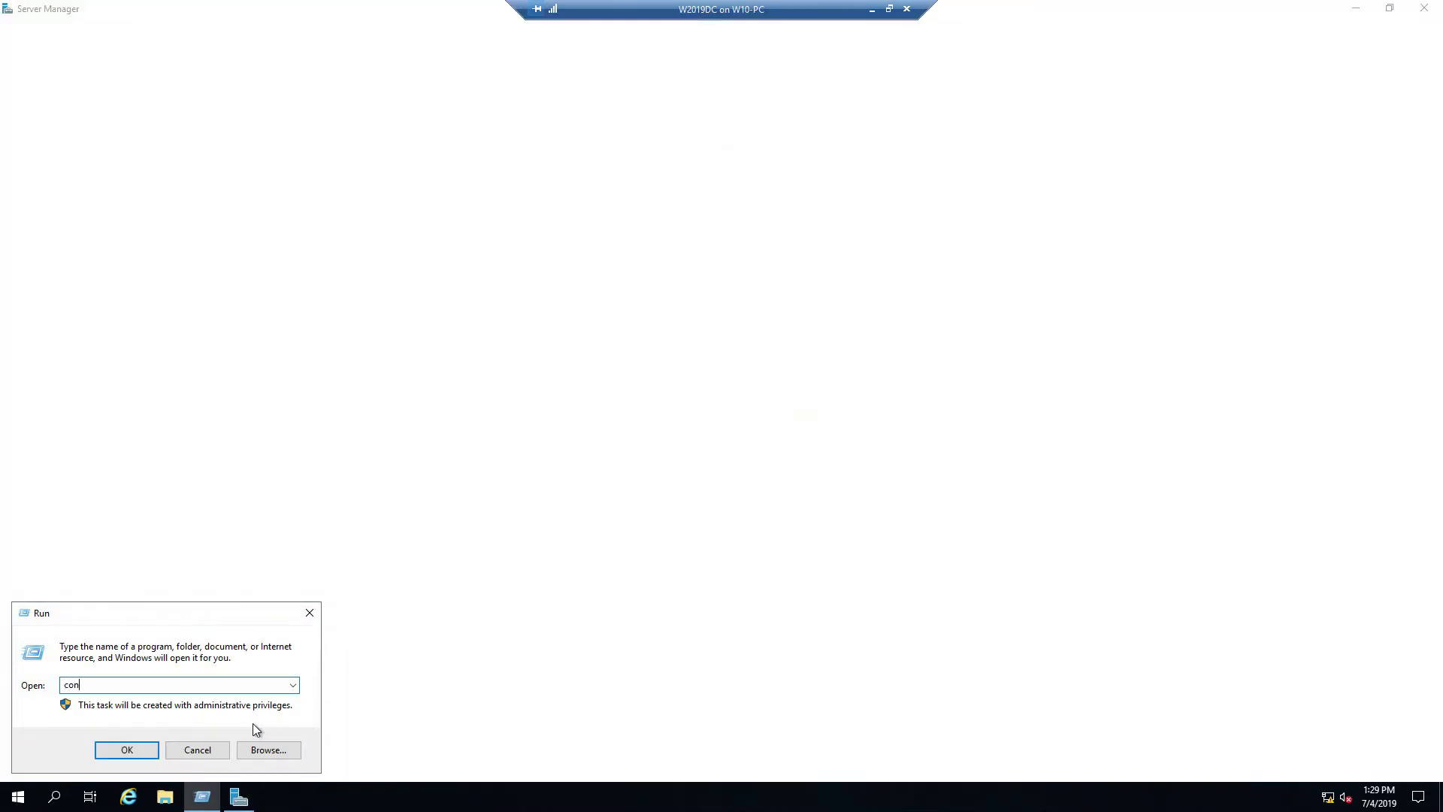
type("trol pan")
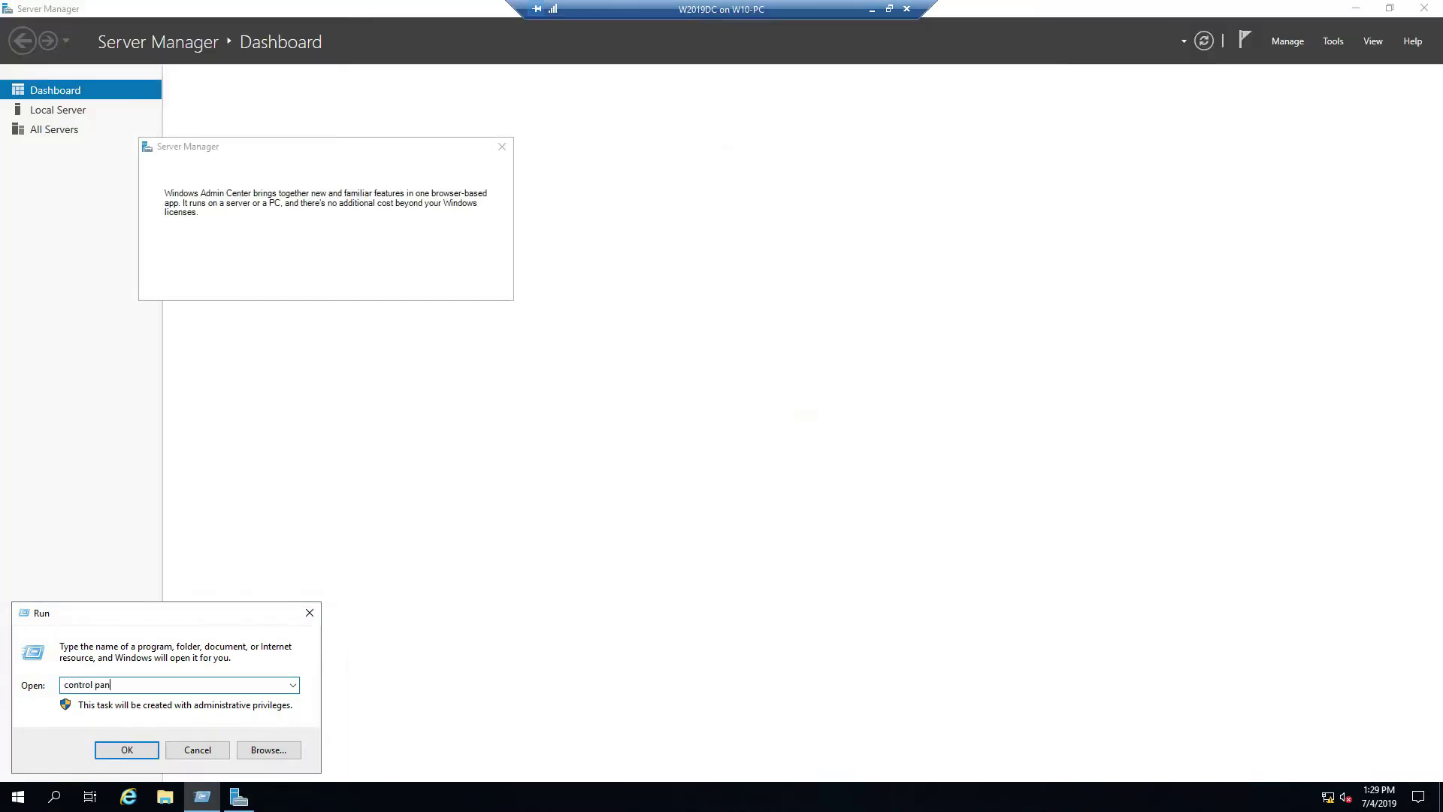
type("el")
key("Return")
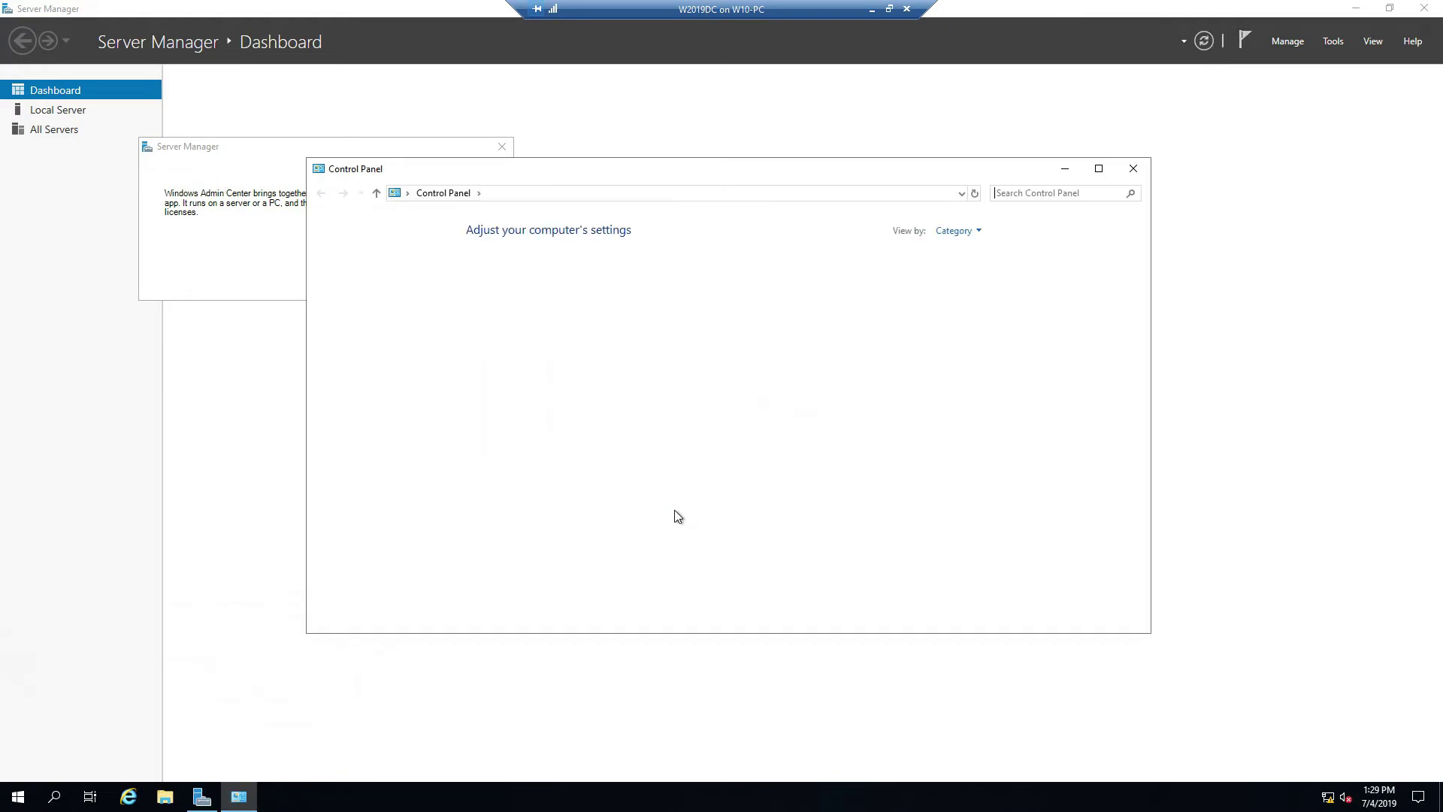
left_click(971, 233)
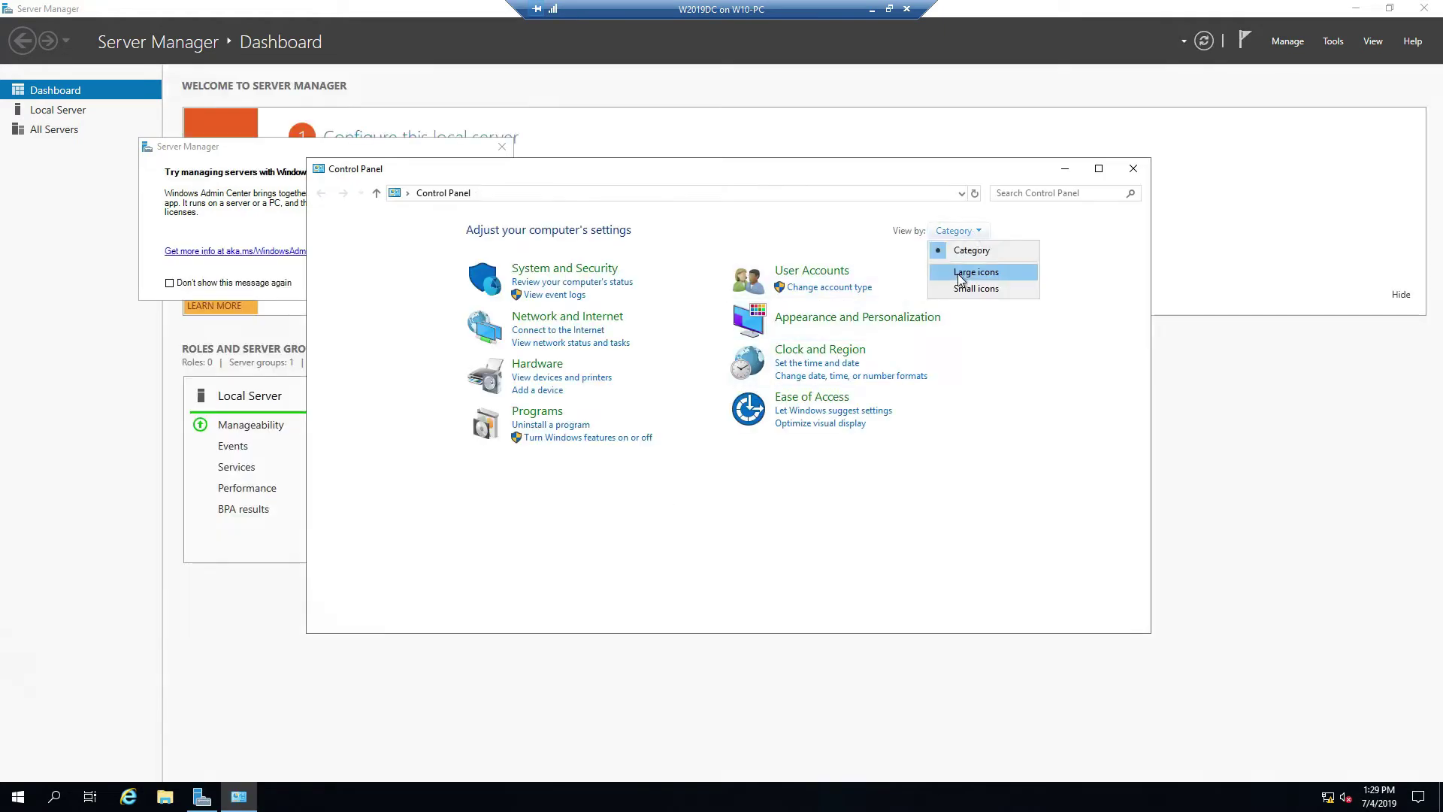
left_click(960, 275)
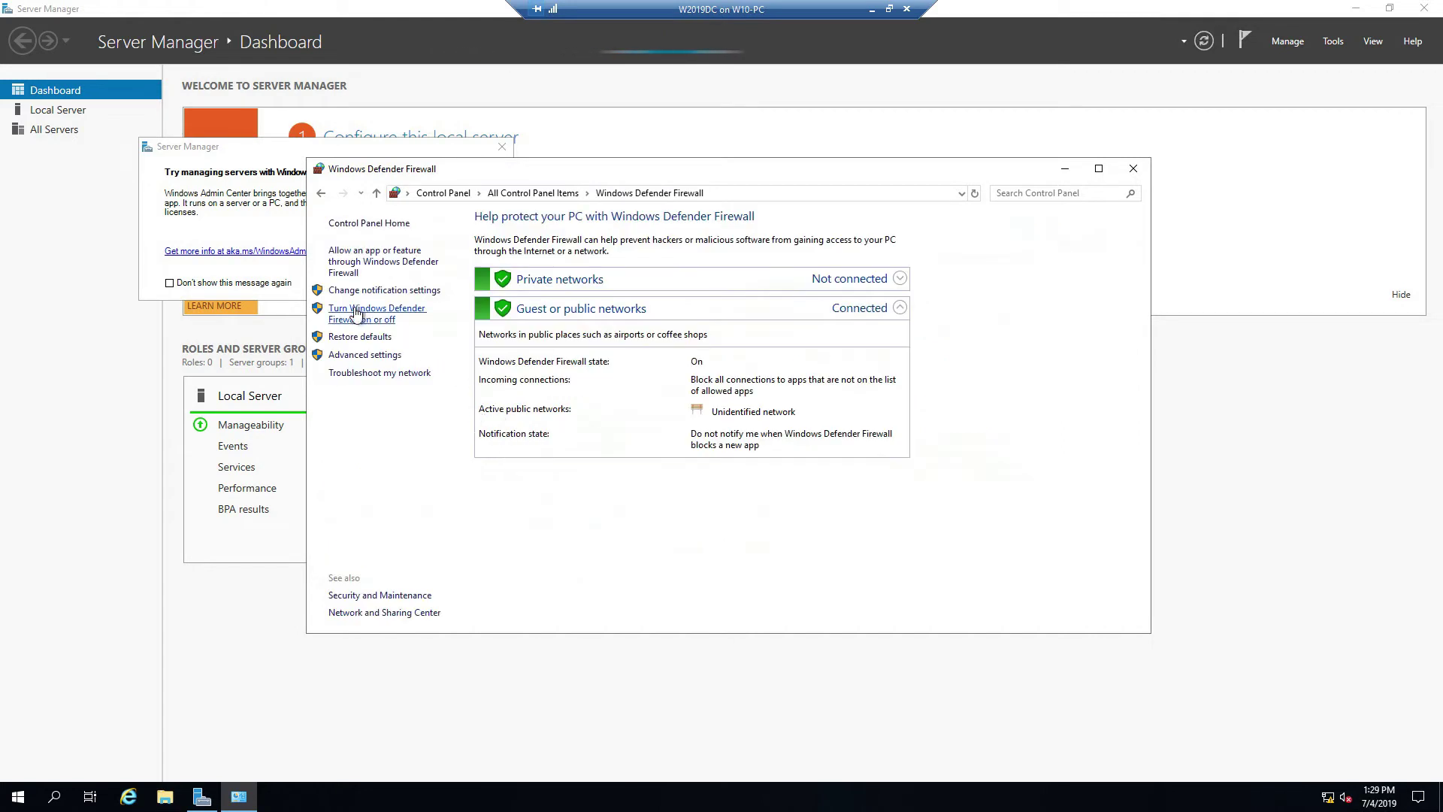
Step: Turn off Windows Defender Firewall for private and public networks
left_click(356, 314)
left_click(556, 331)
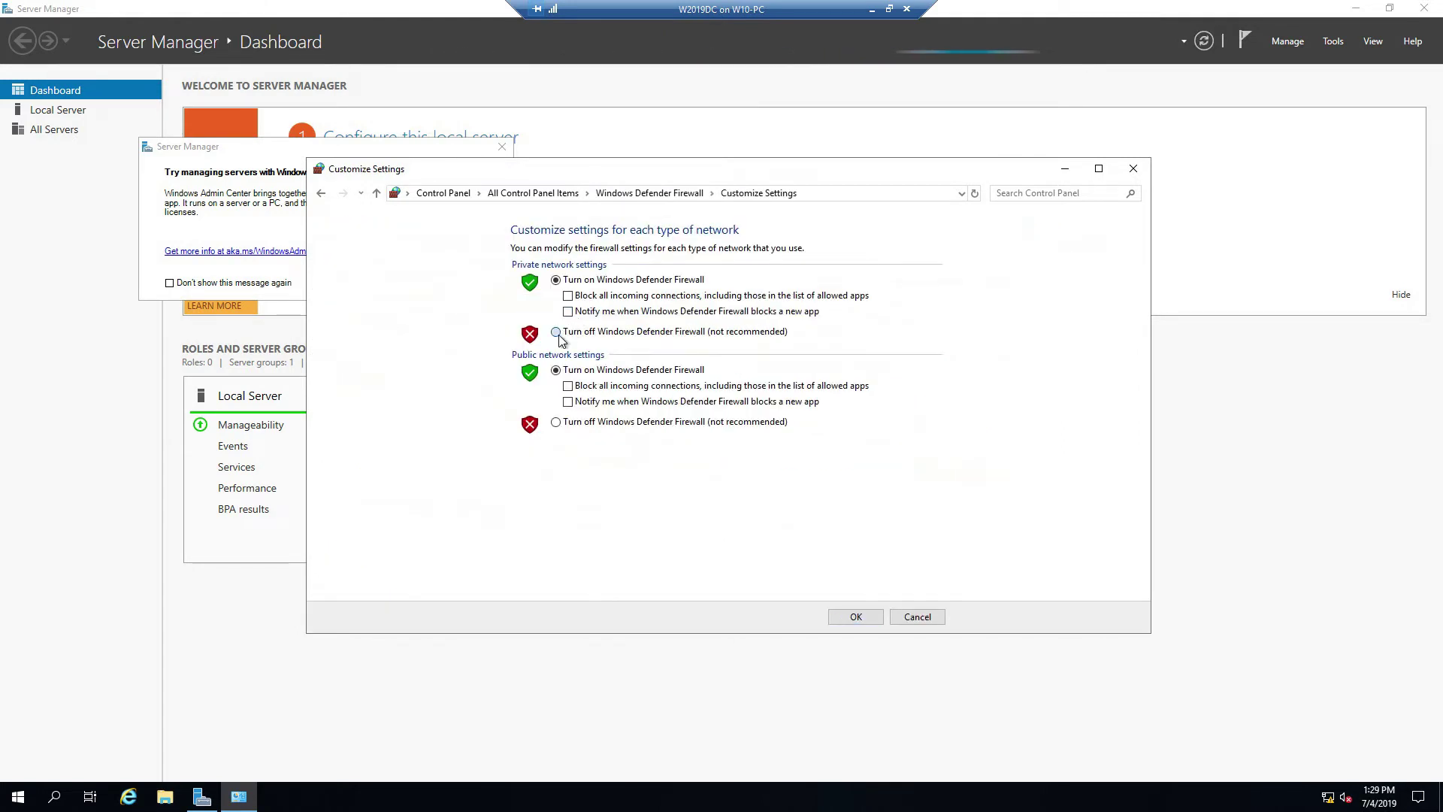
left_click(556, 421)
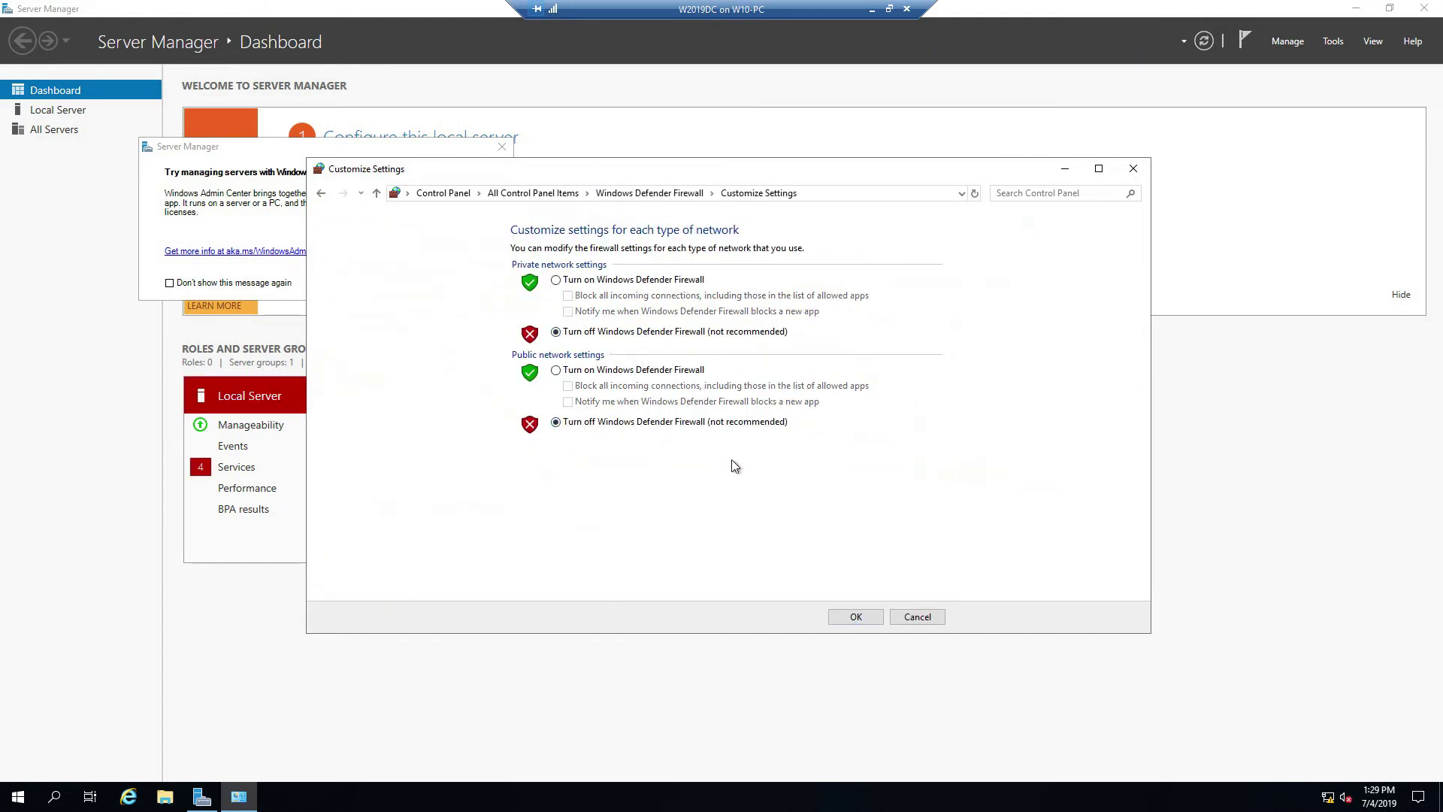
Step: Apply the firewall changes and close the Firewall and Server Manager windows
left_click(856, 617)
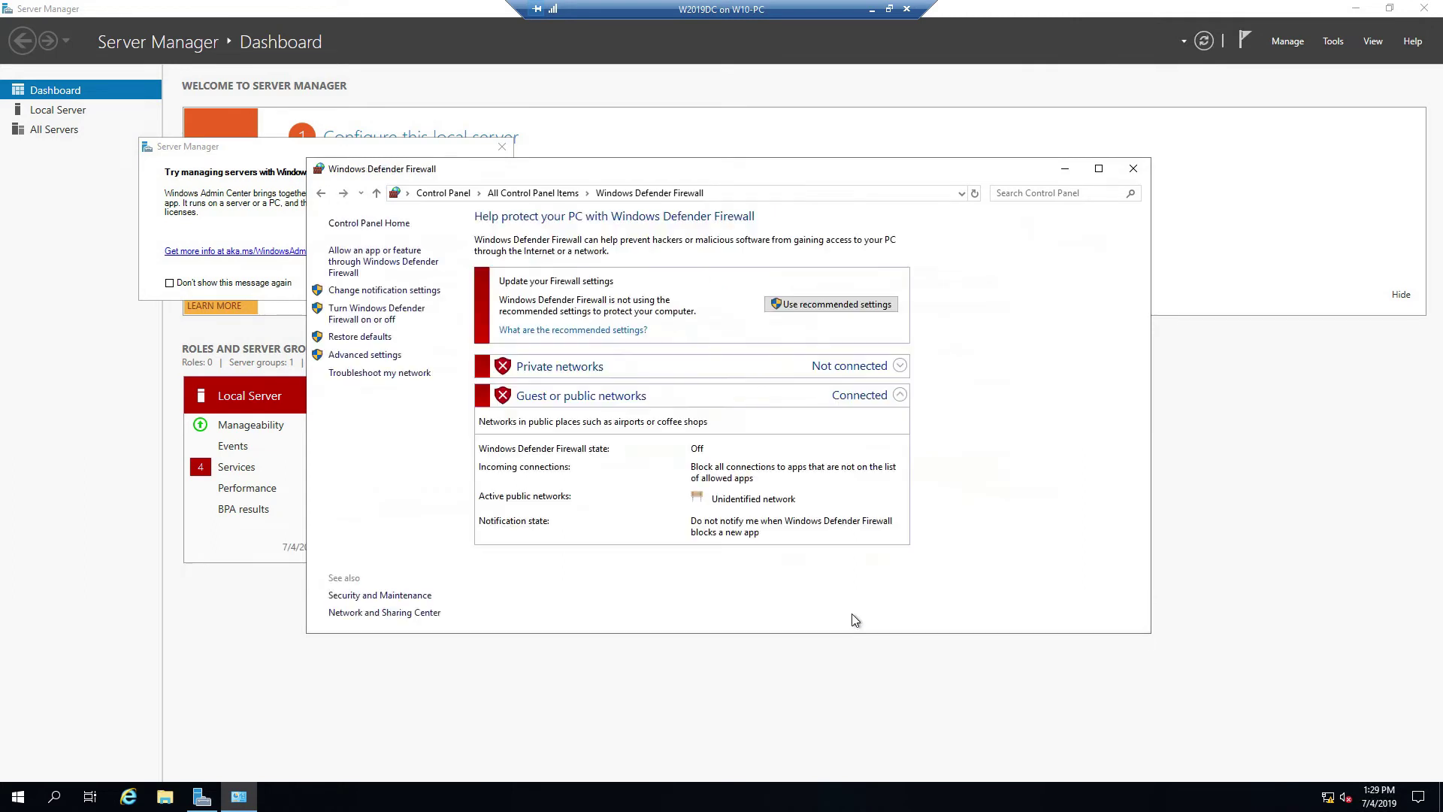
left_click(1134, 170)
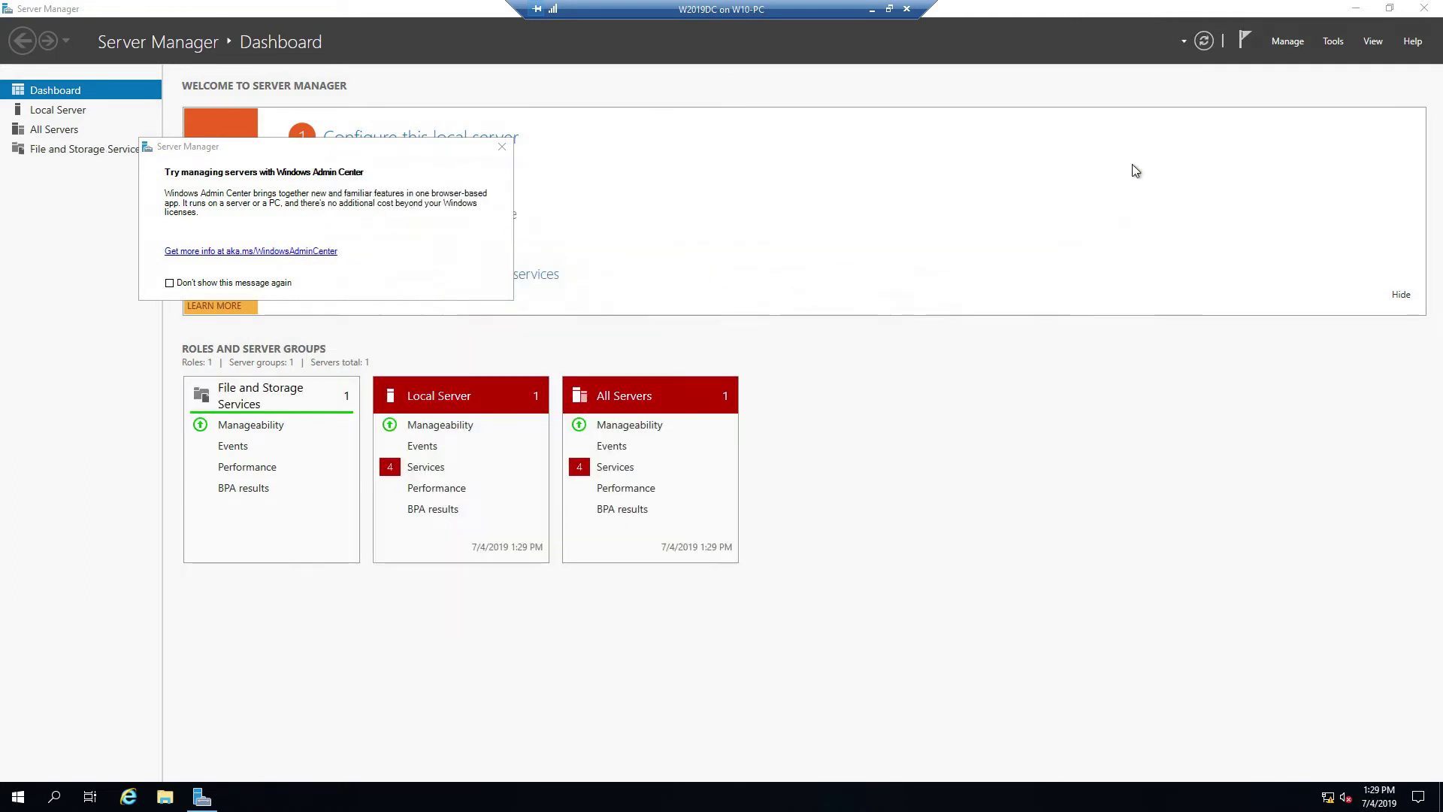
left_click(1424, 8)
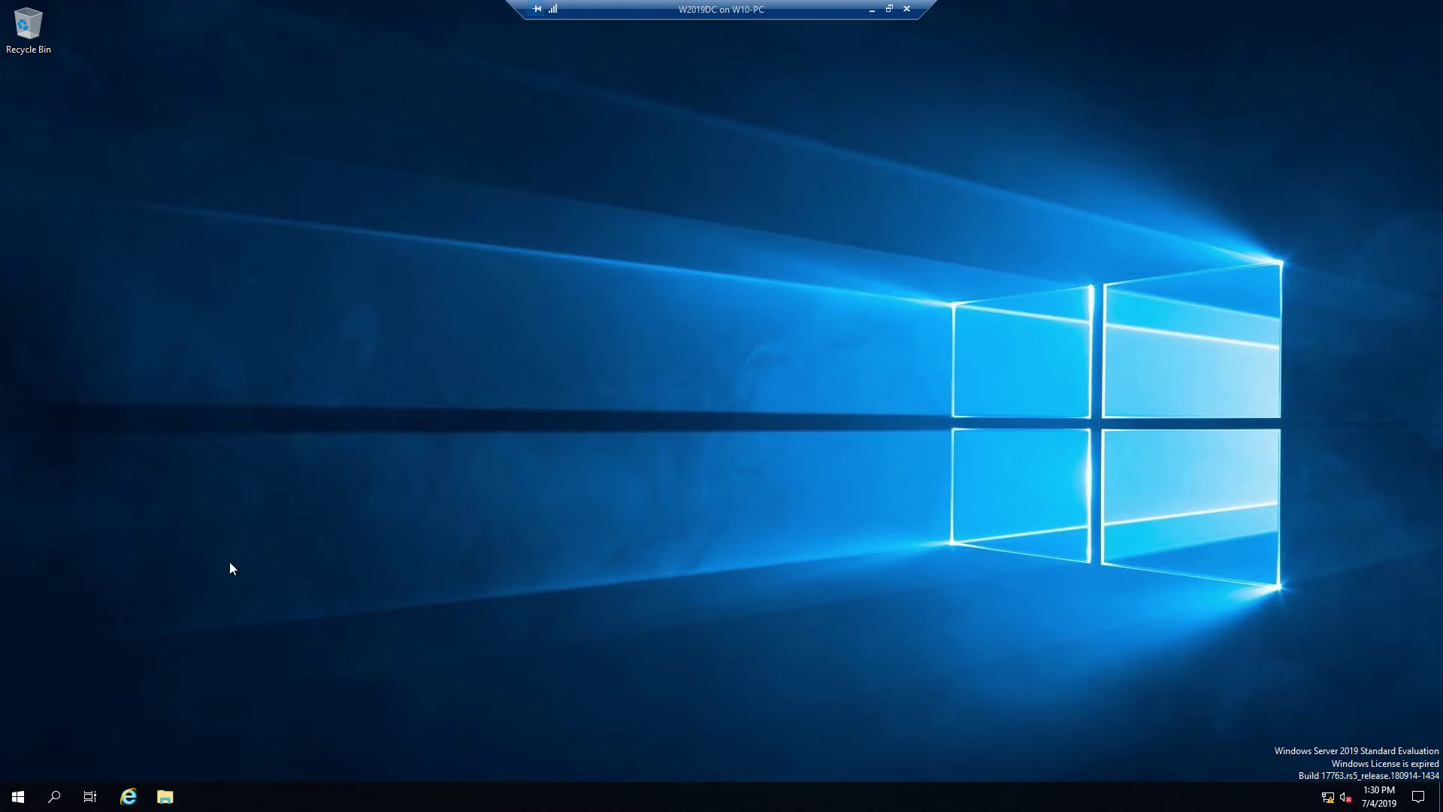
Step: Relaunch Server Manager from Start and dismiss the Windows Admin Center notice
left_click(10, 802)
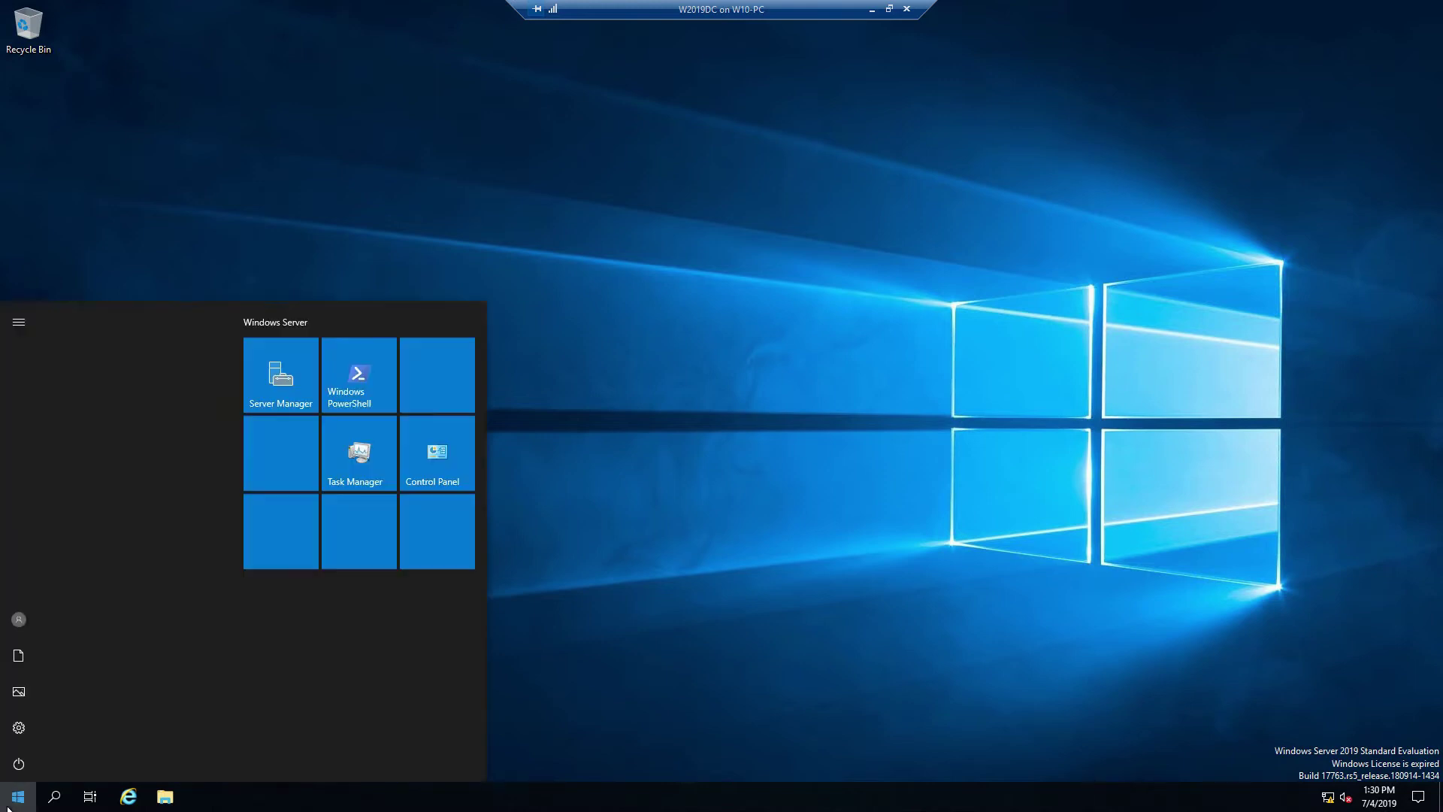
left_click(300, 373)
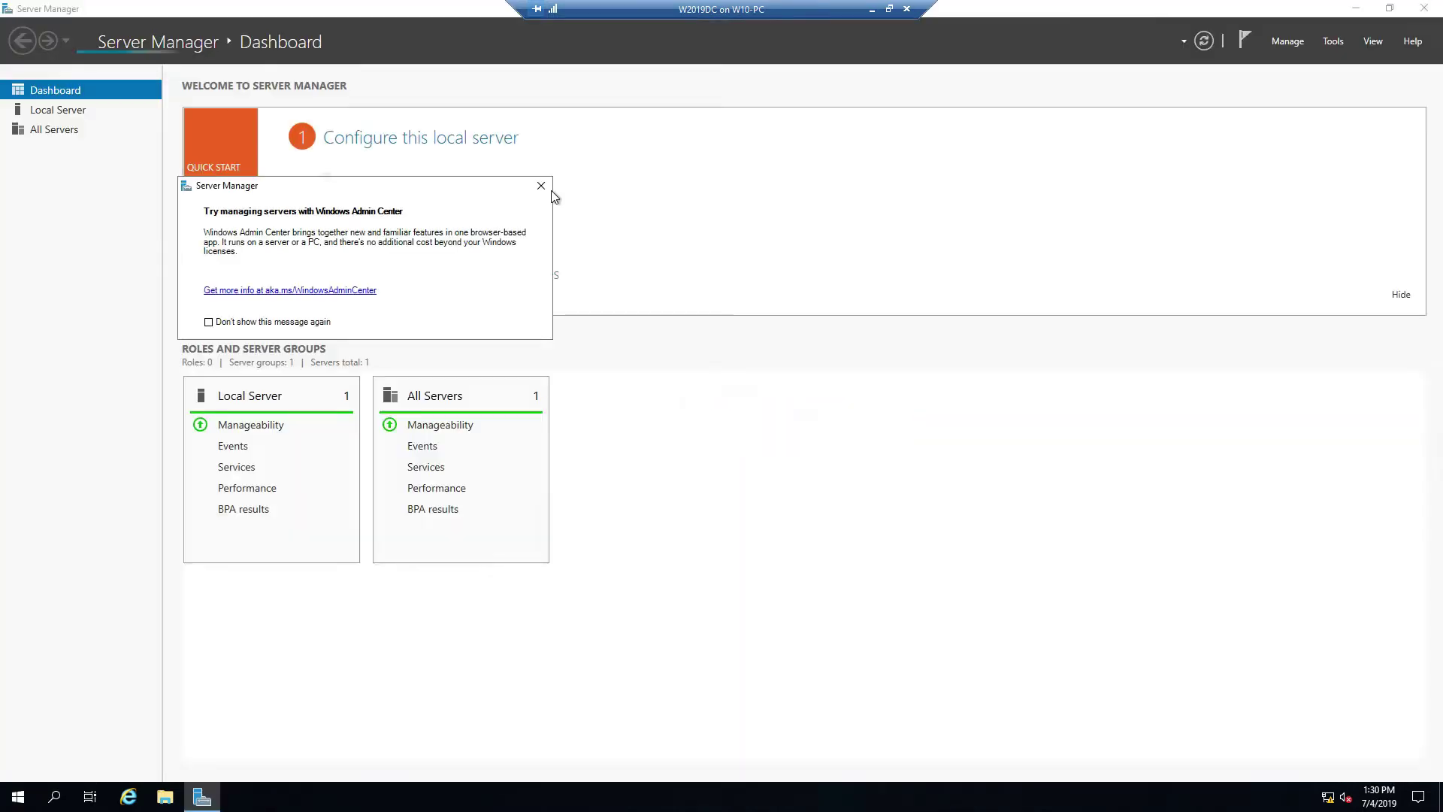
left_click(541, 185)
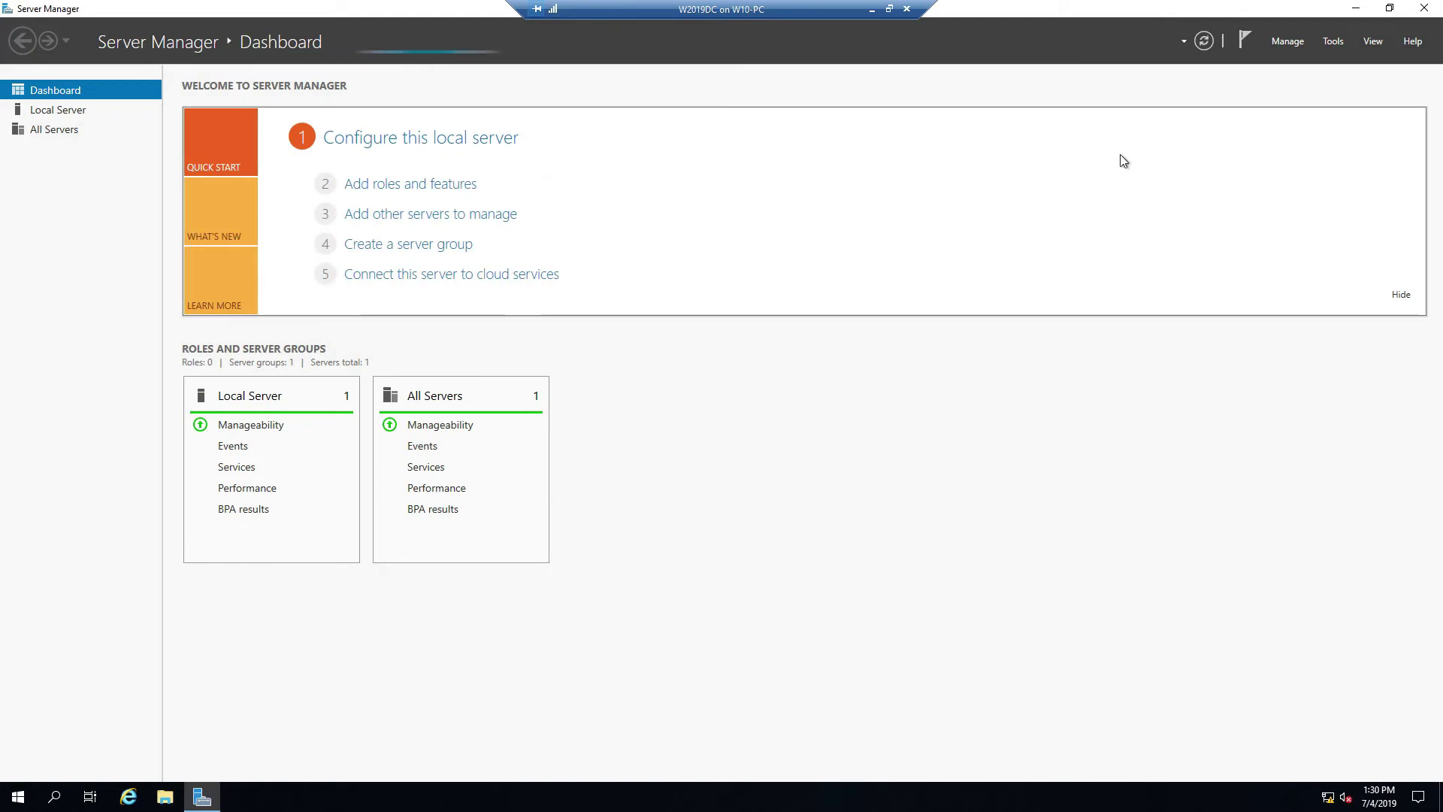
Step: Start Add Roles and Features with role-based installation targeting this server
left_click(419, 186)
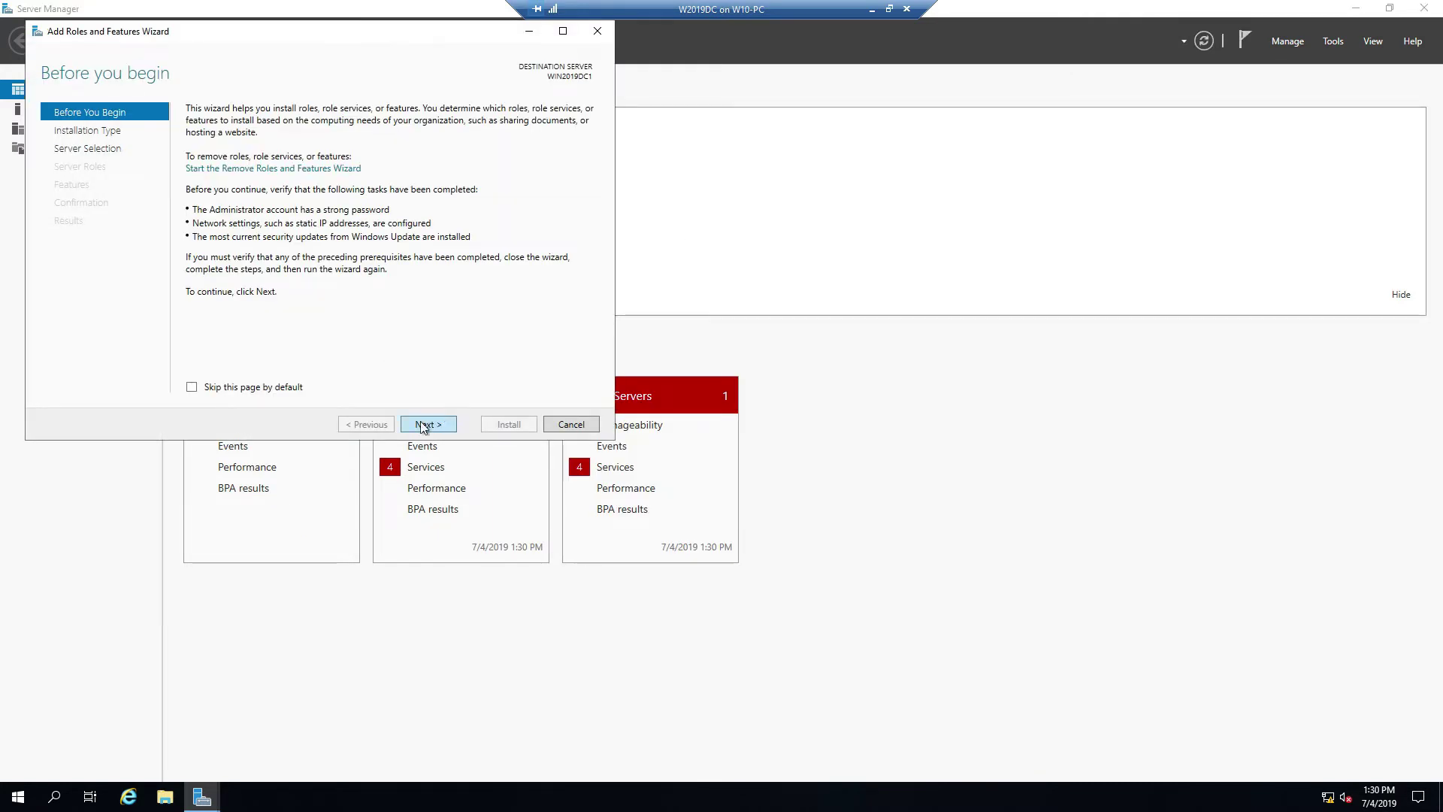
left_click(426, 426)
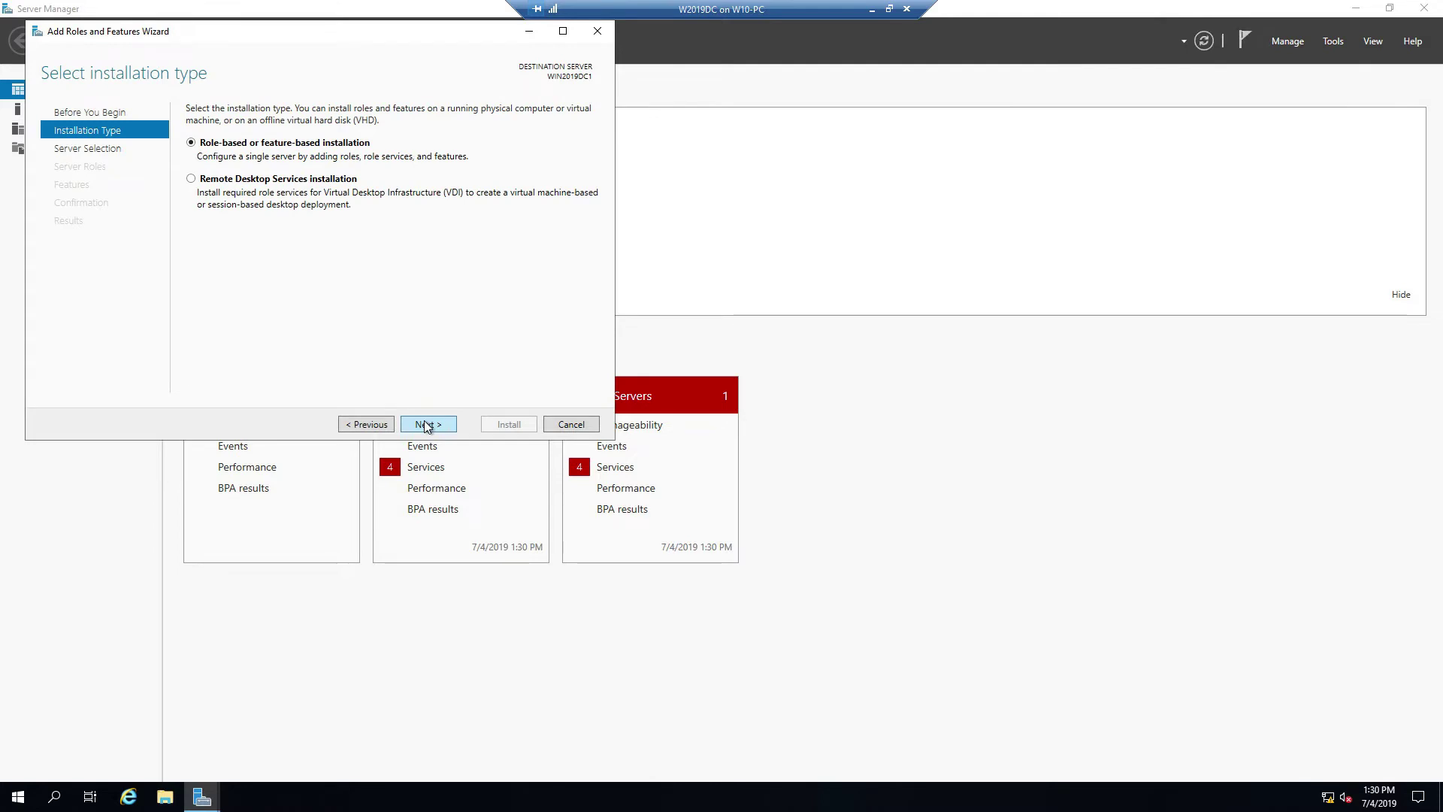
left_click(428, 427)
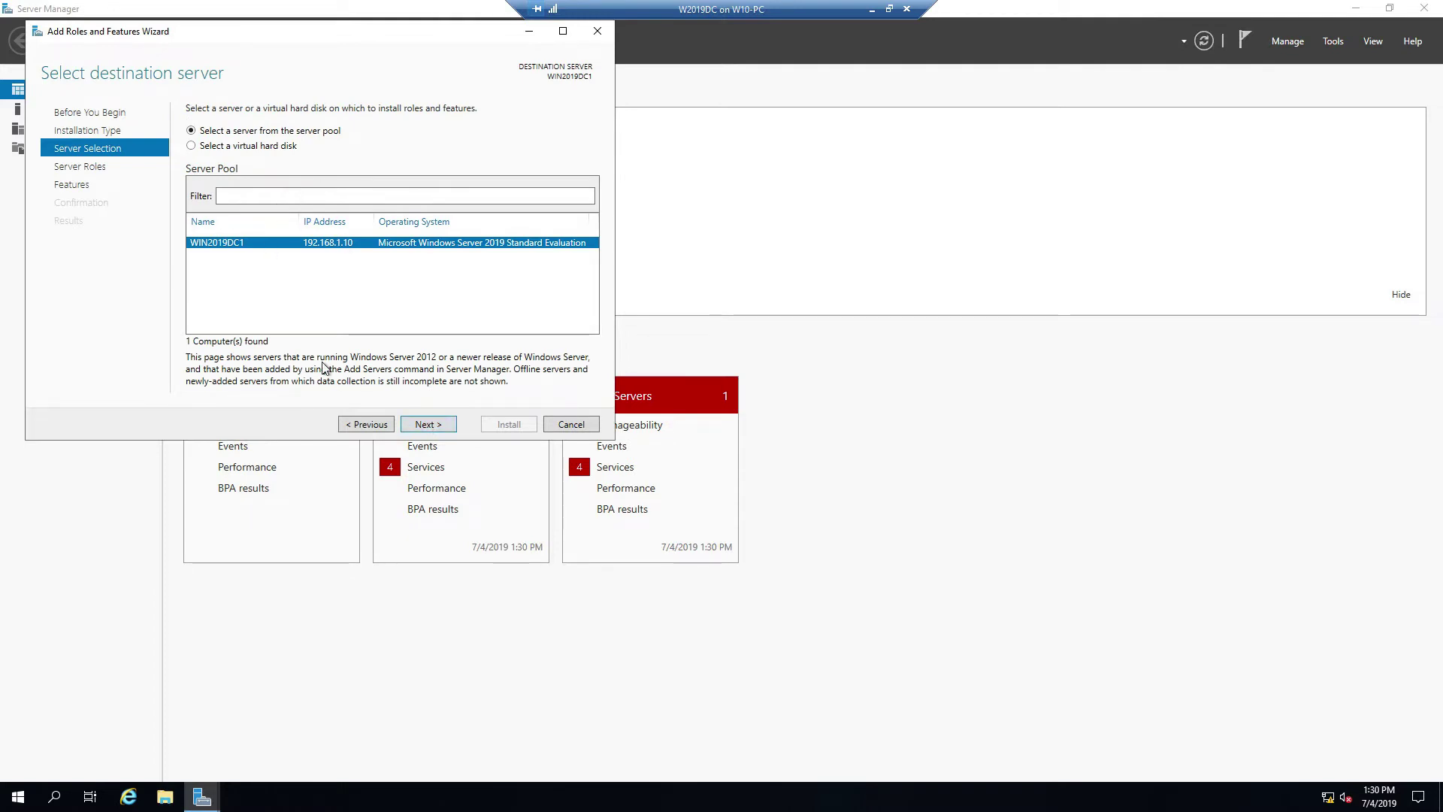
left_click(427, 424)
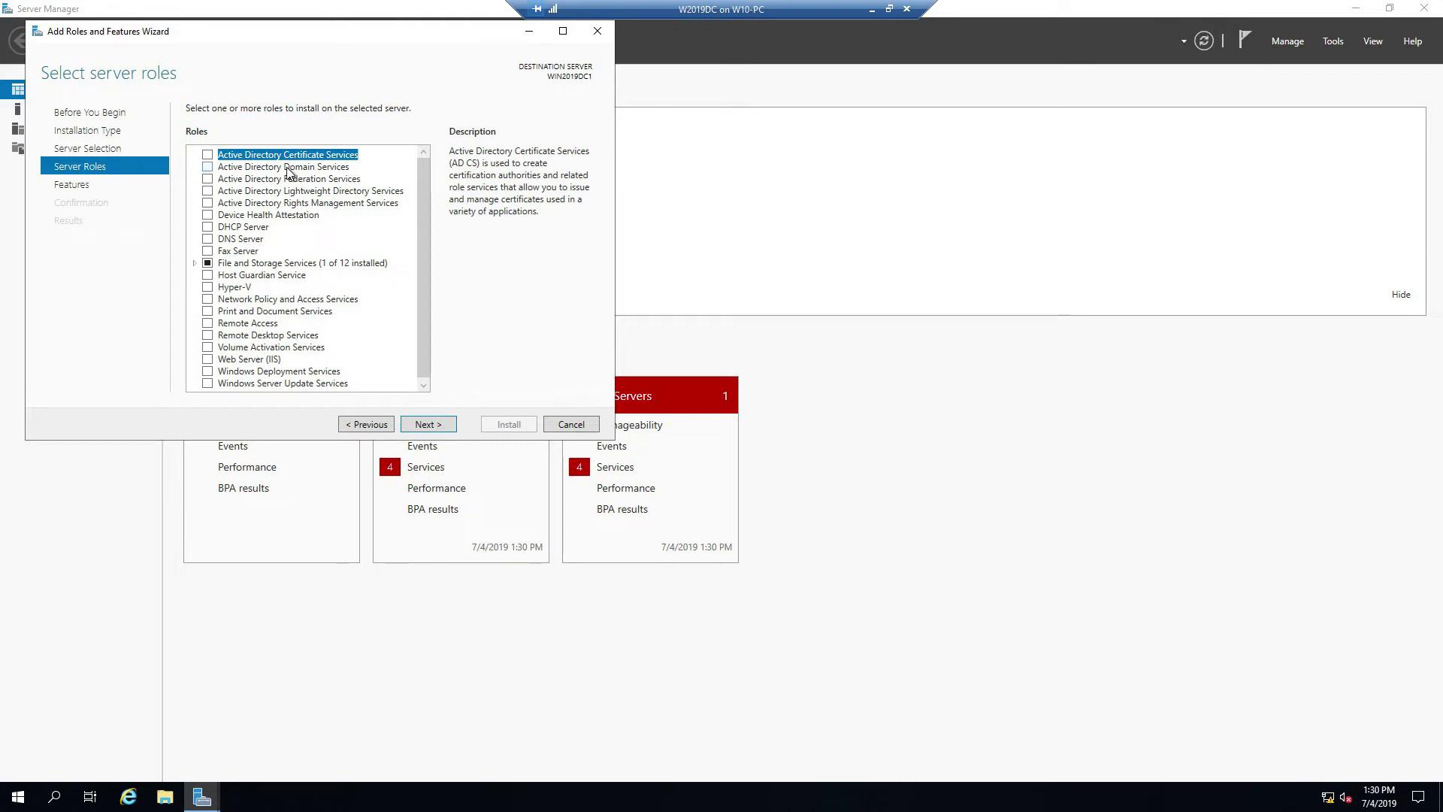
Step: Select Active Directory Domain Services with its management tools and install it
left_click(287, 167)
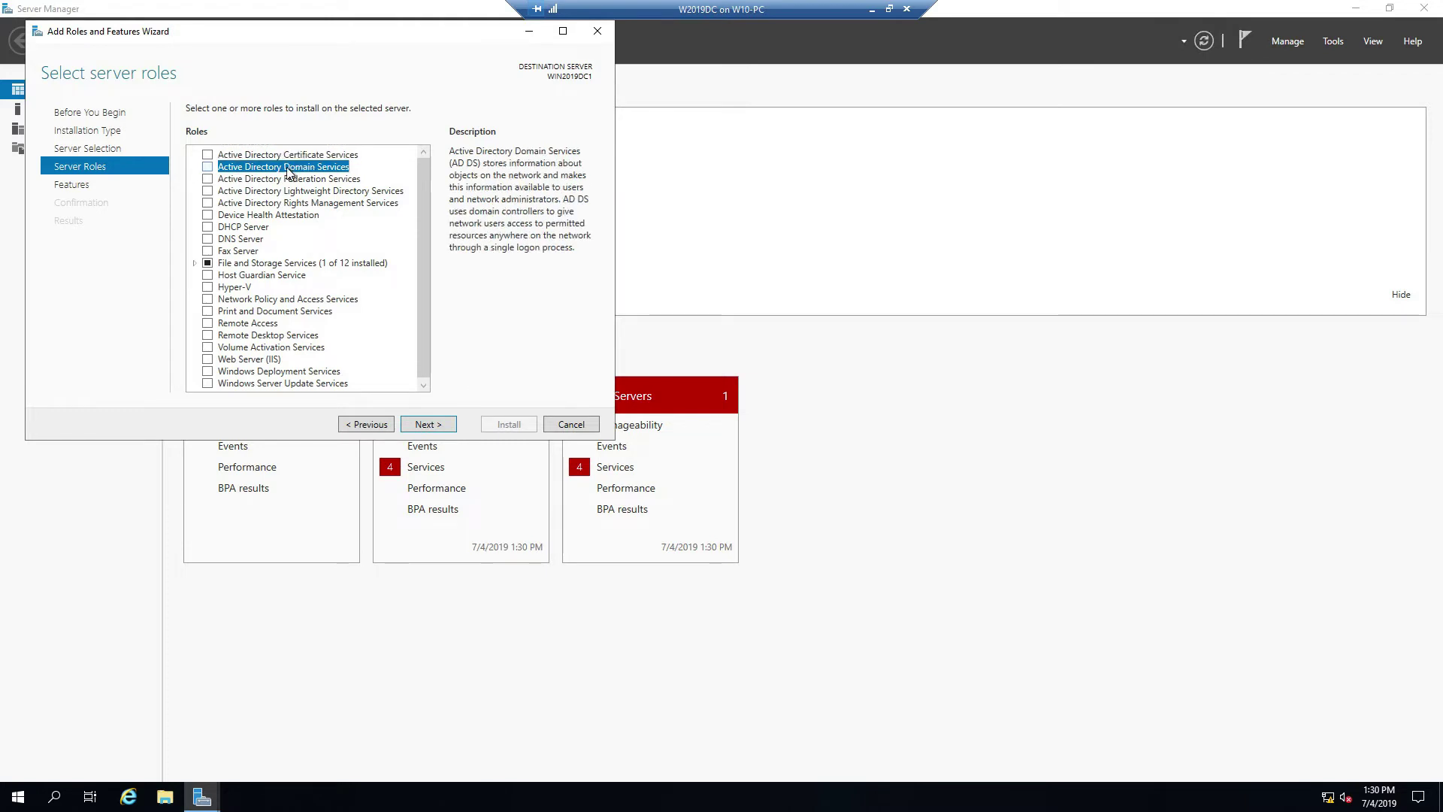
left_click(208, 167)
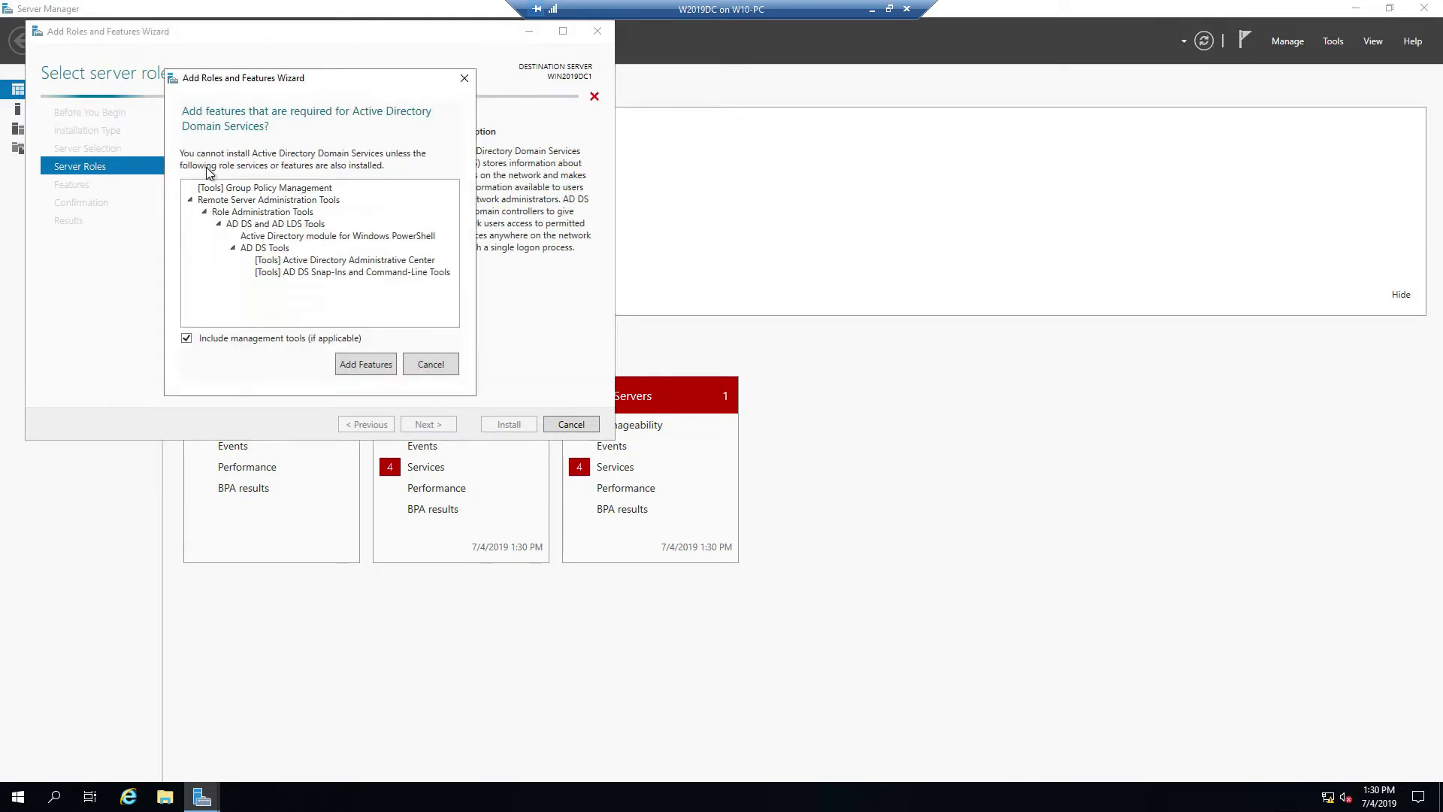
left_click(367, 365)
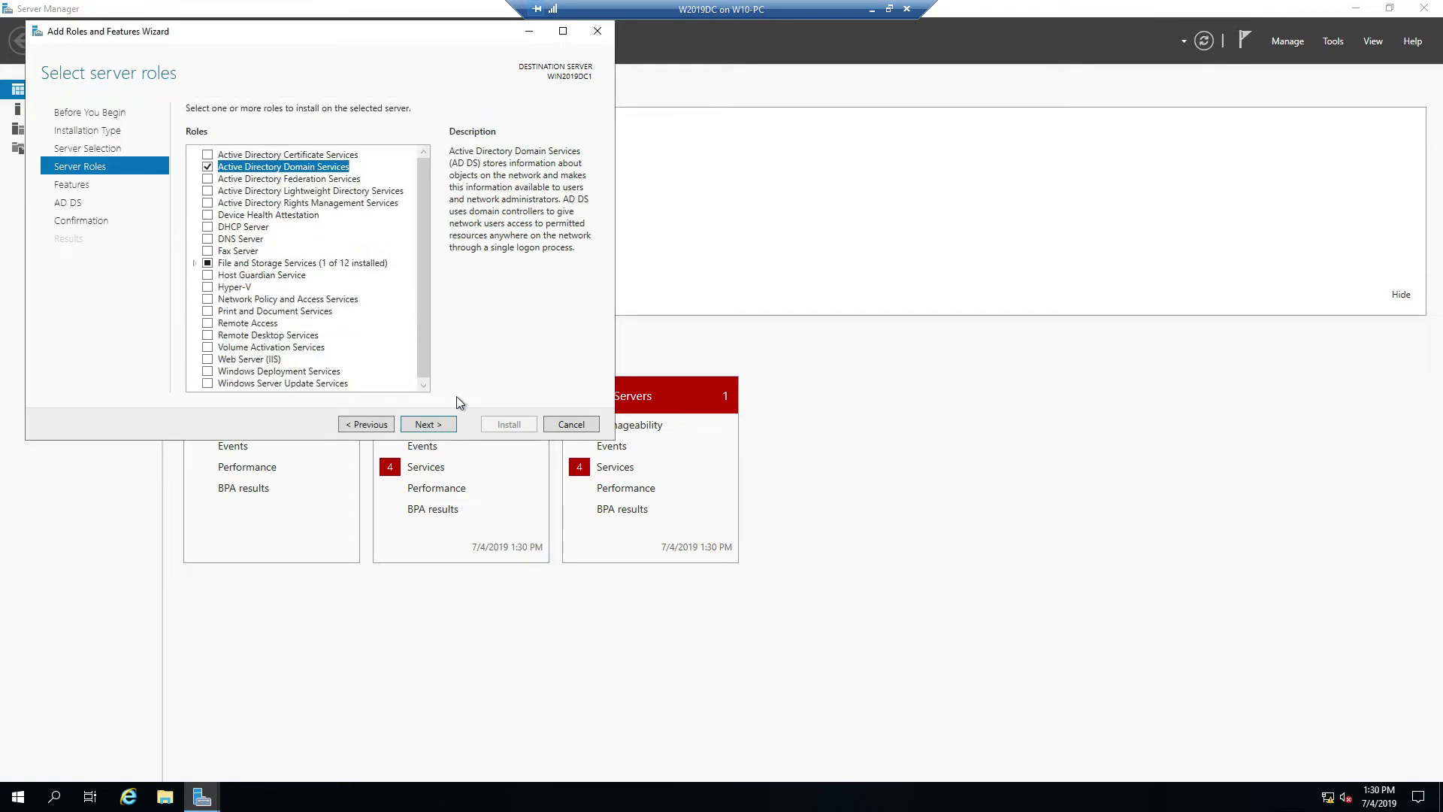
left_click(430, 426)
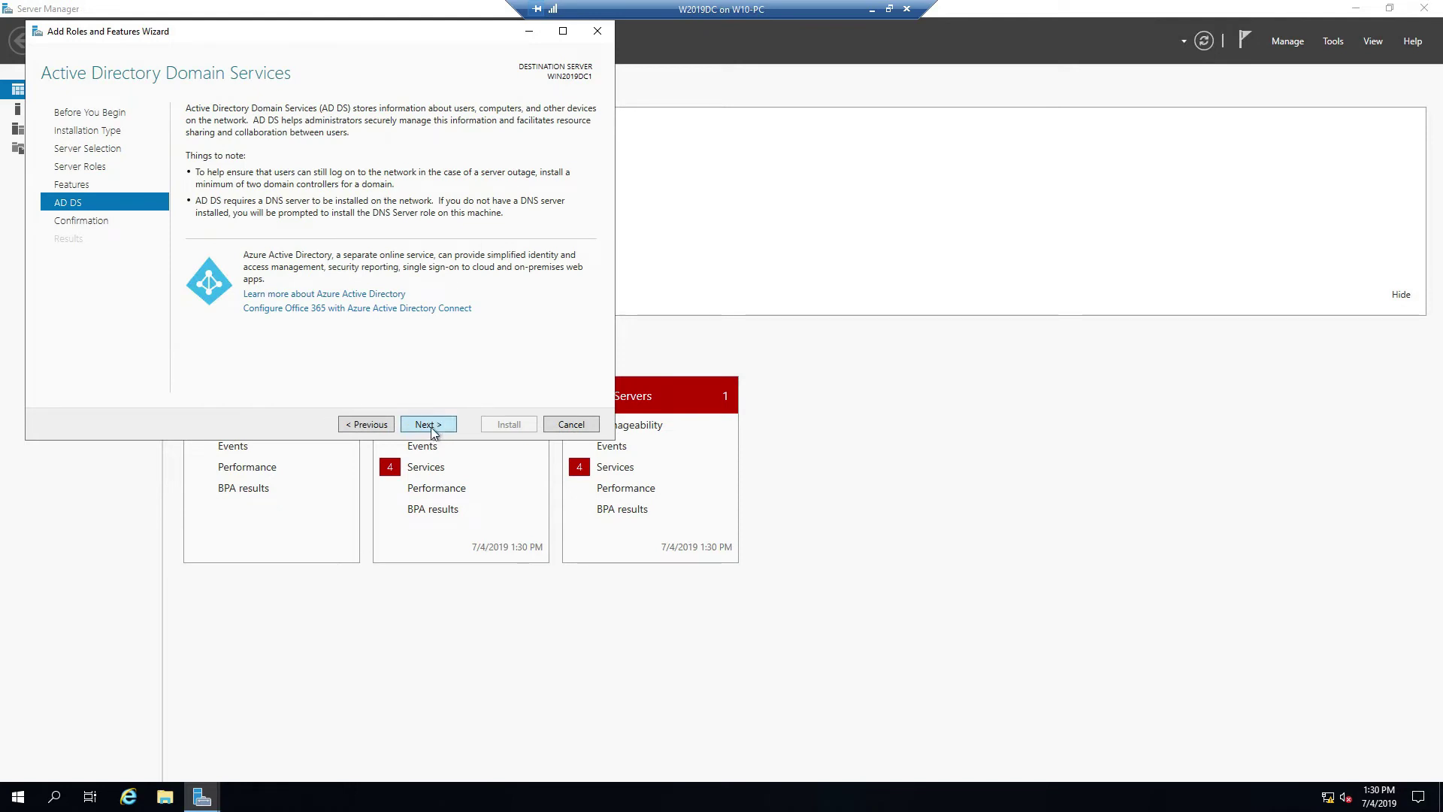
left_click(433, 430)
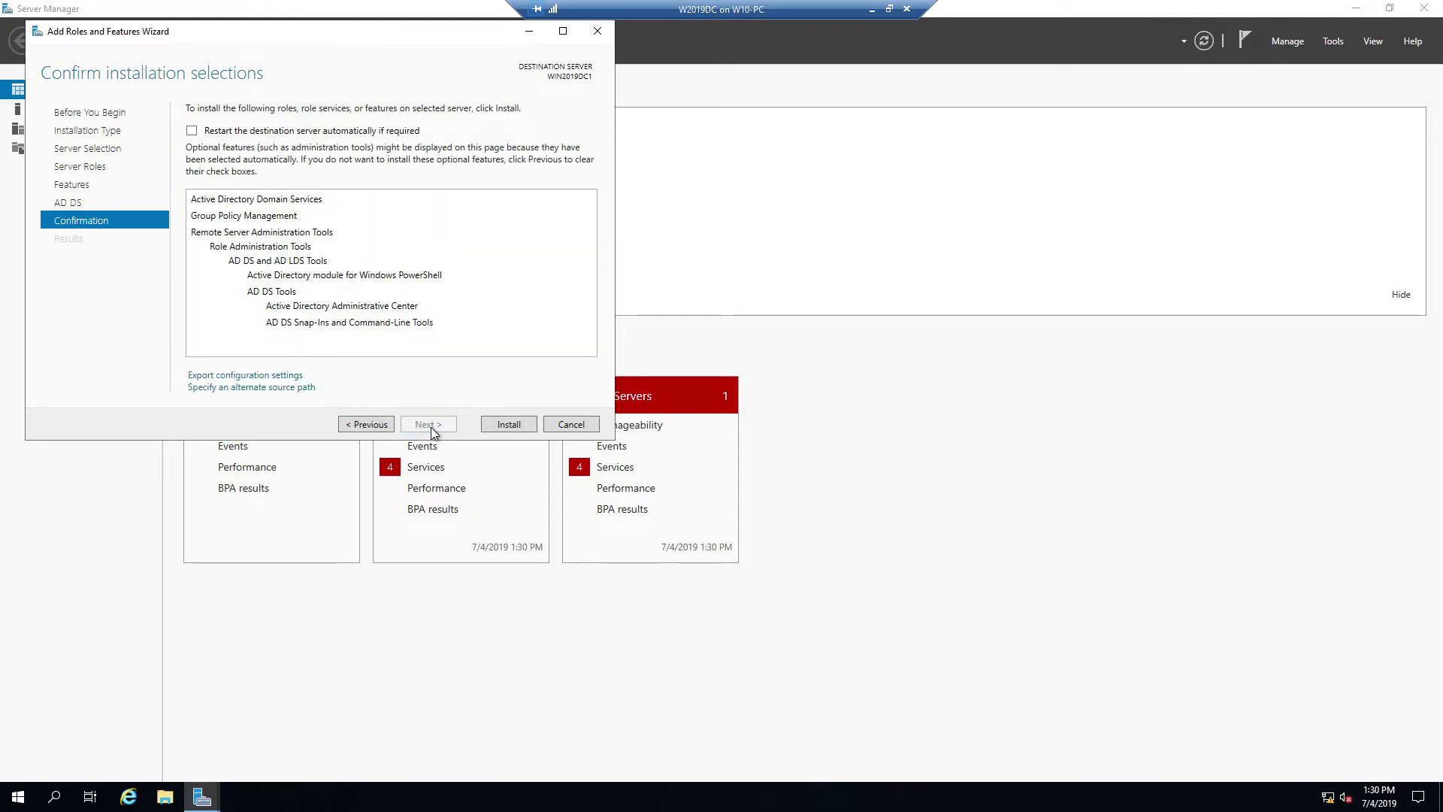
left_click(507, 424)
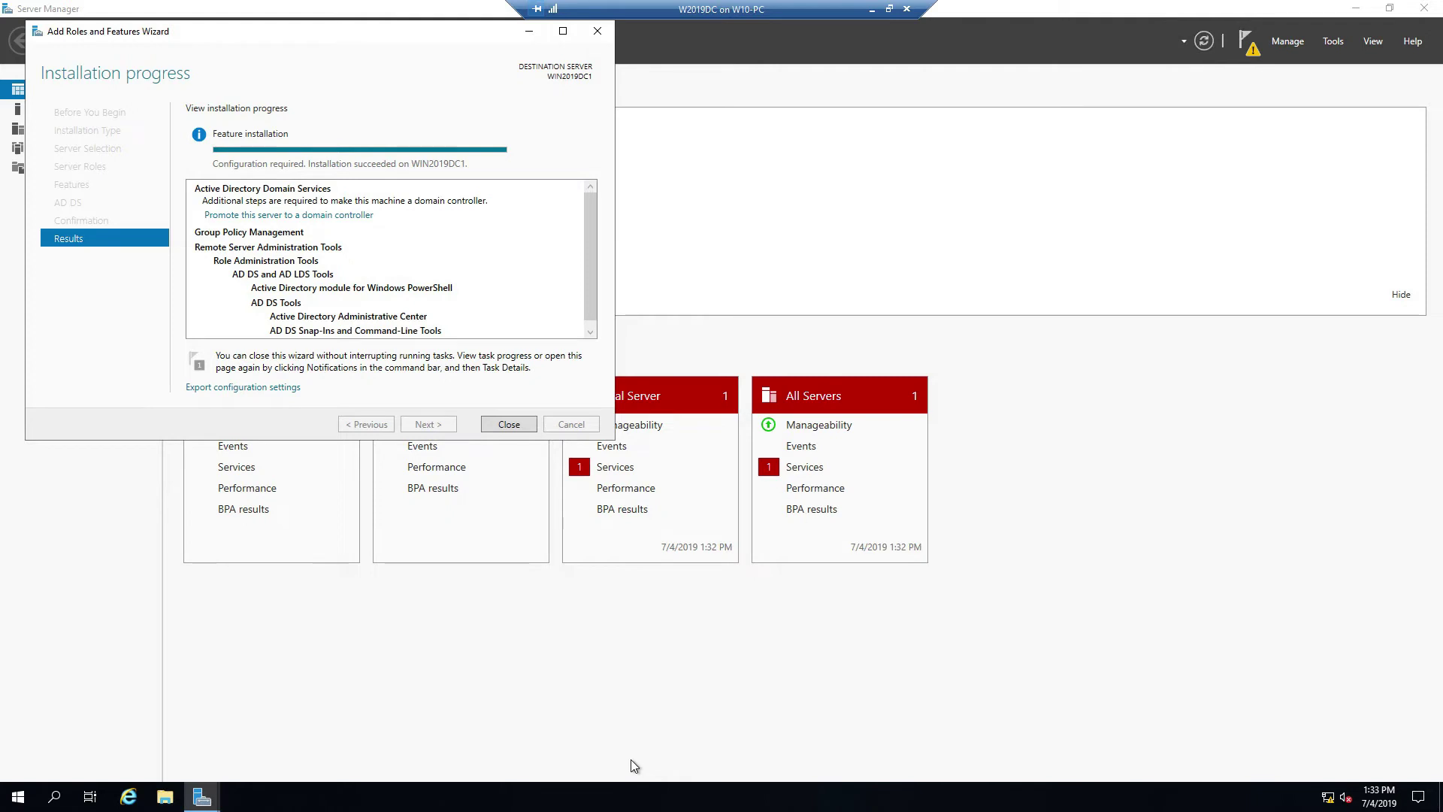
Step: Launch 'Promote this server to a domain controller' and close the finished roles wizard
left_click(340, 215)
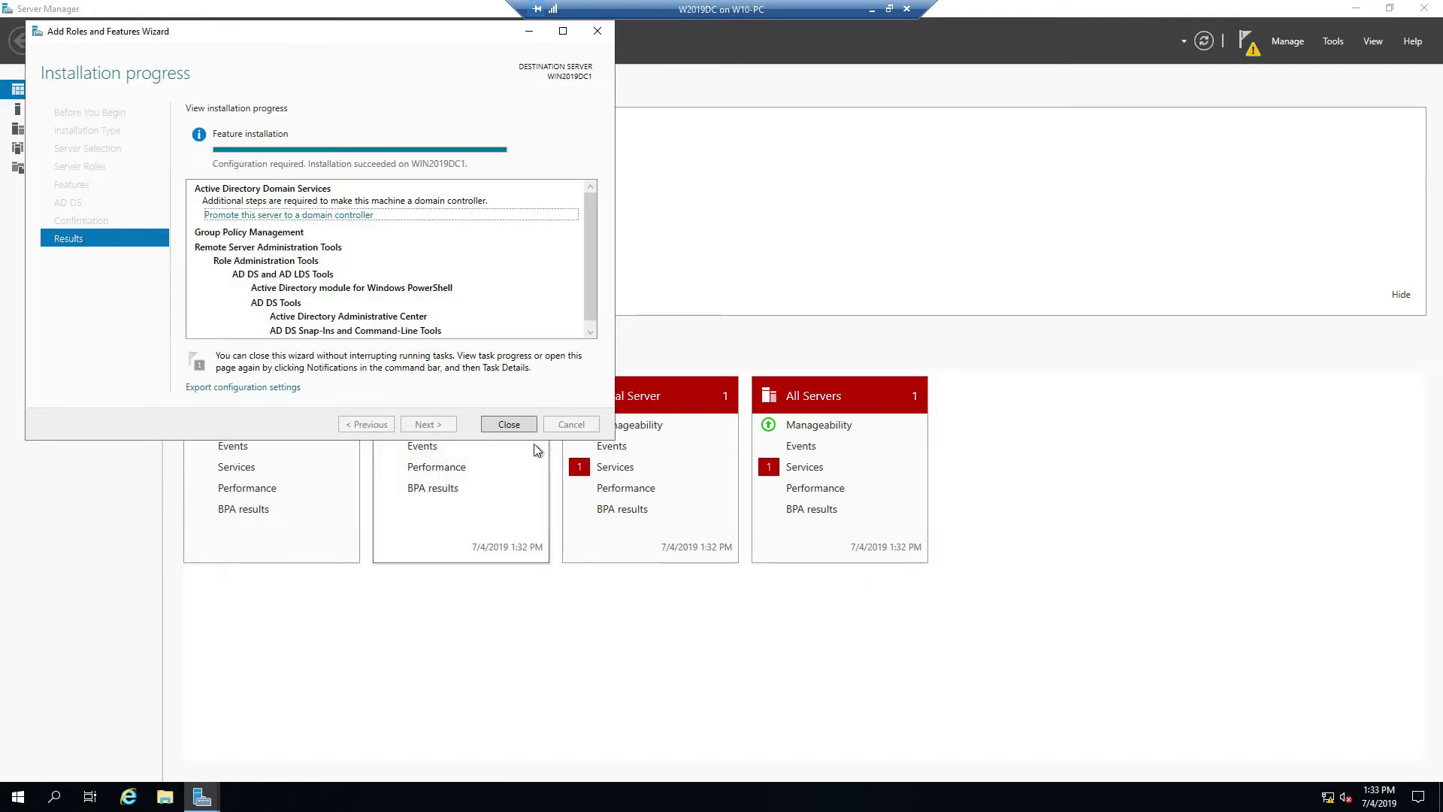
left_click(508, 424)
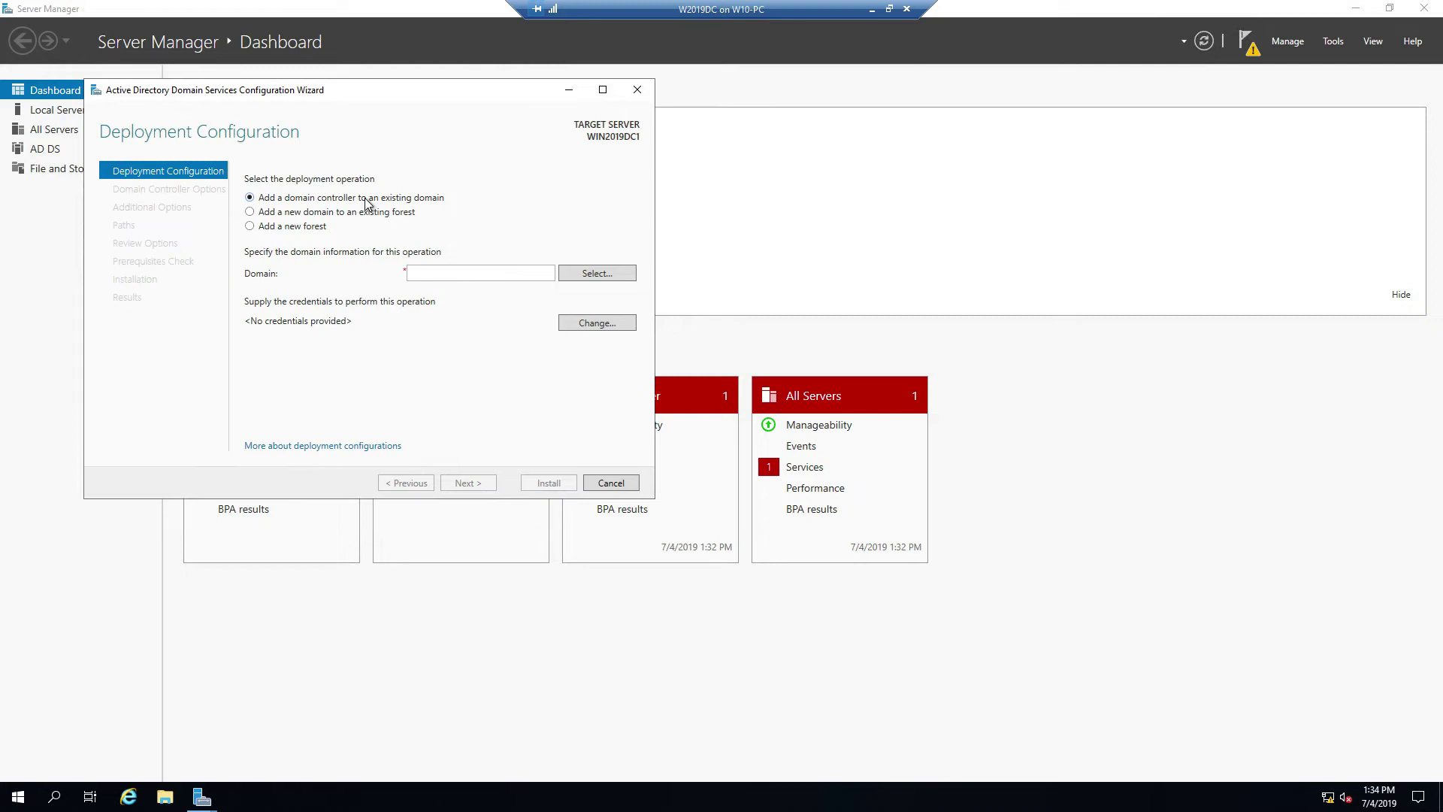
Step: Choose 'Add a new forest' with root domain name company.local and continue
left_click(315, 227)
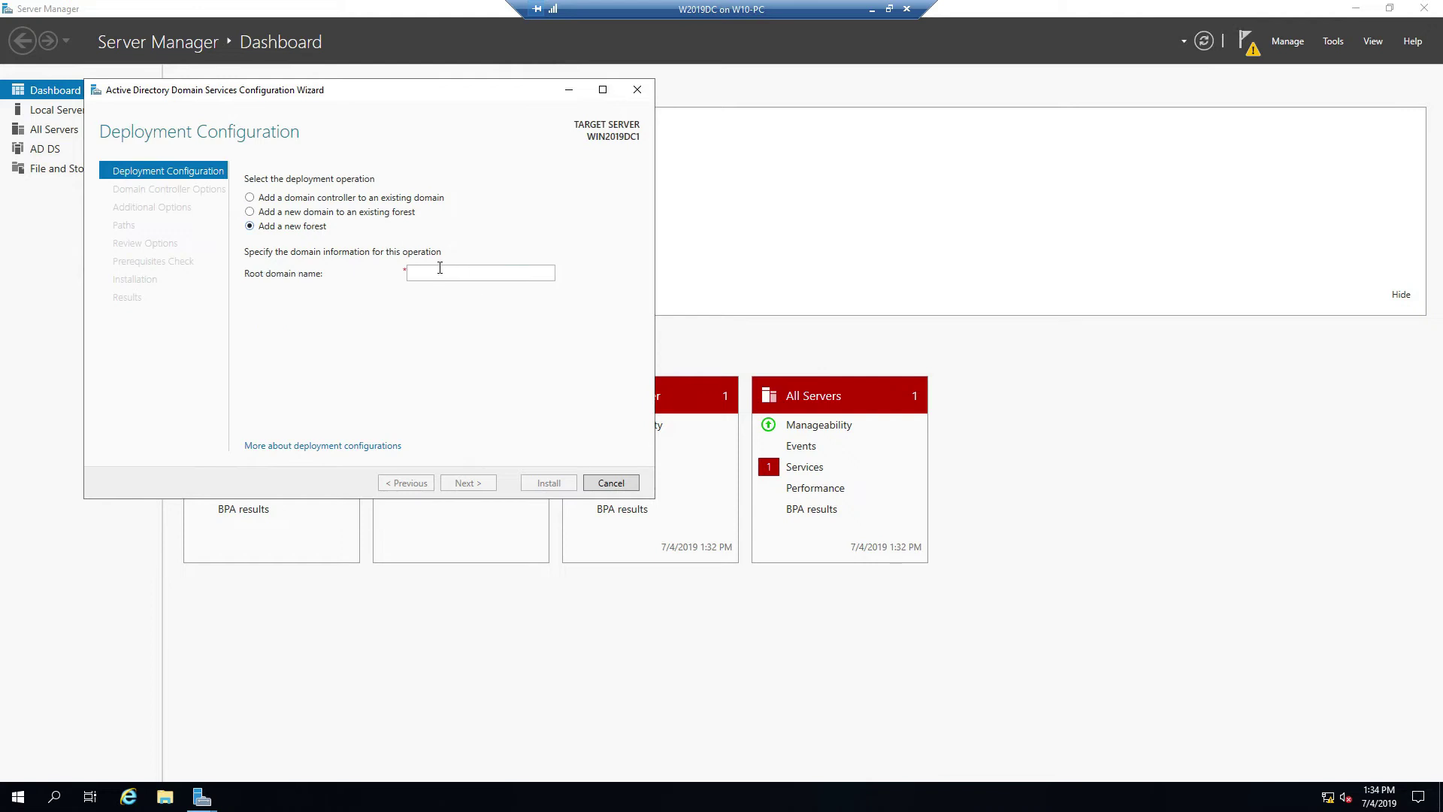
left_click(440, 268)
left_click(426, 275)
type("c")
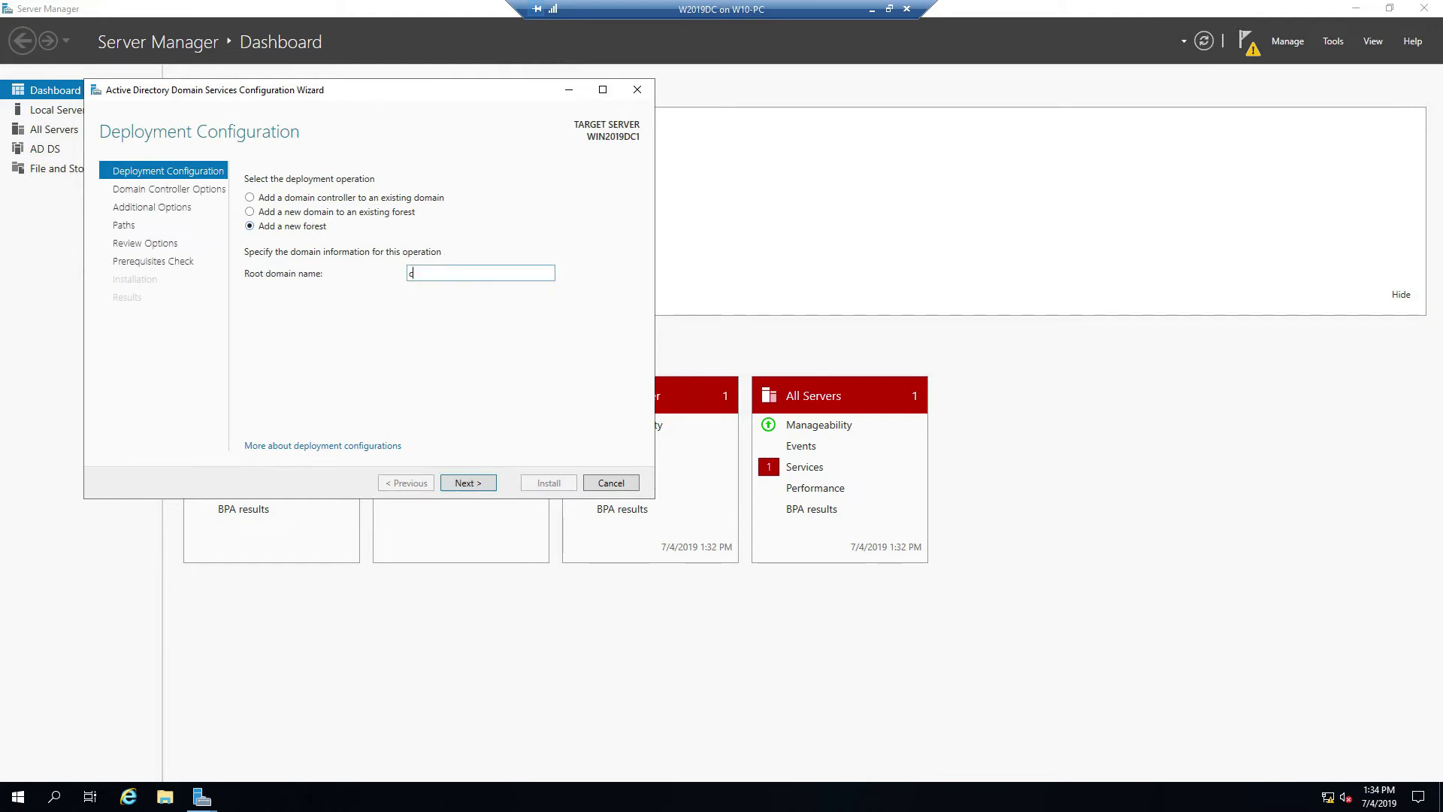
type("ompany.local")
left_click(461, 485)
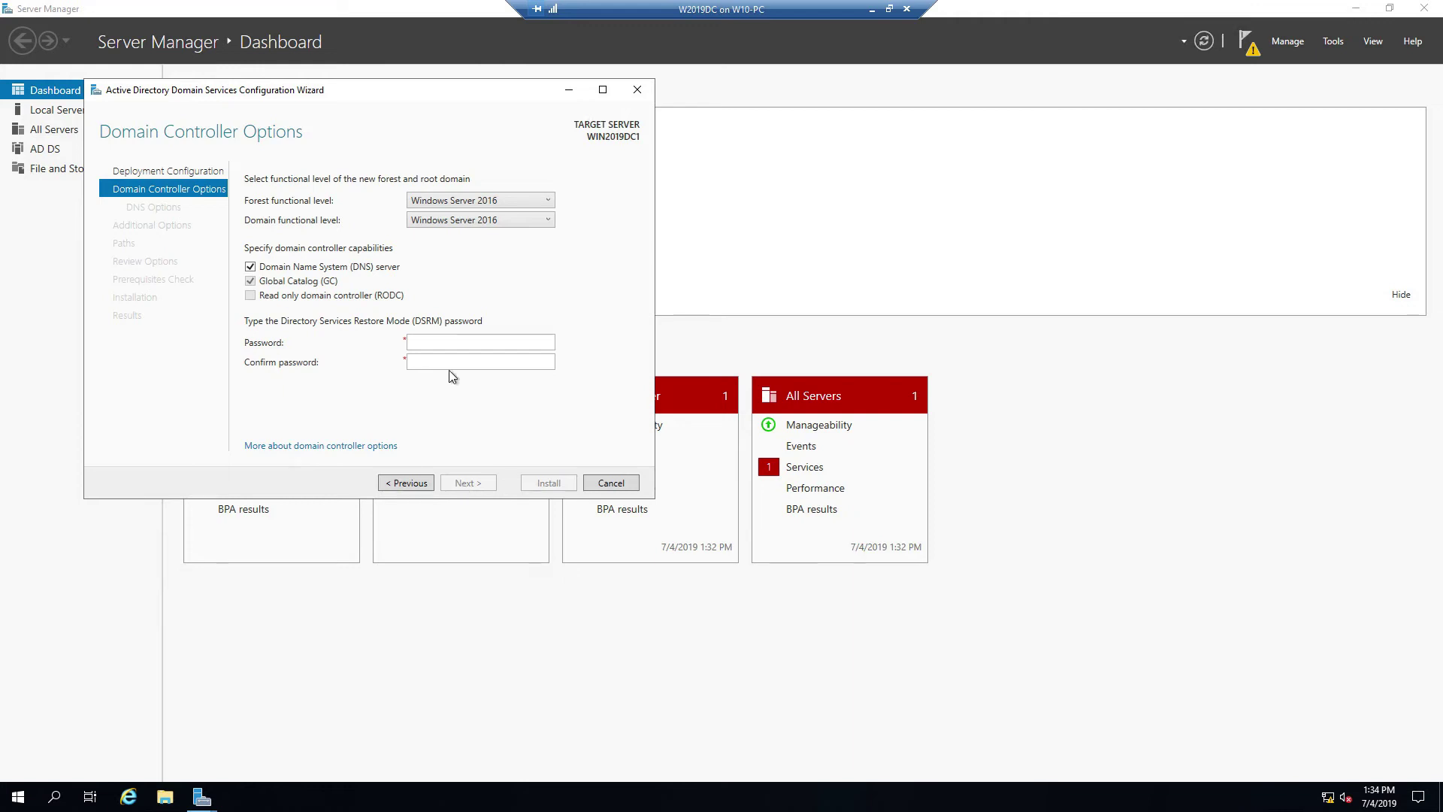
Step: Enter and confirm the Directory Services Restore Mode password, retyping both fields, and continue
left_click(417, 337)
type("••••••••")
key("Tab")
type("••••••••")
left_click_drag(454, 343, 330, 351)
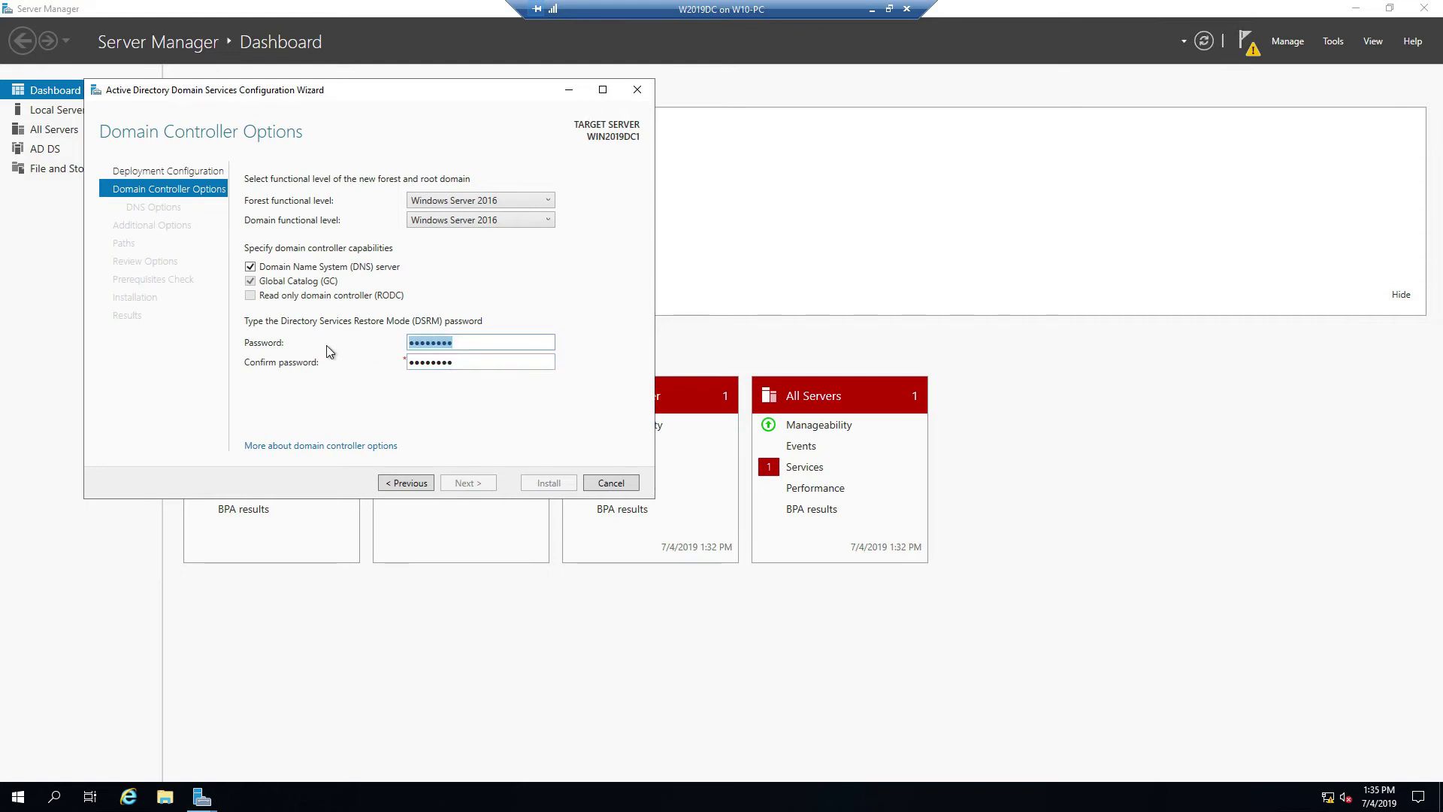
type("••••••••")
key("Tab")
key("BackSpace")
key("BackSpace")
key("BackSpace")
key("BackSpace")
key("BackSpace")
key("BackSpace")
key("BackSpace")
key("BackSpace")
type("••••••••")
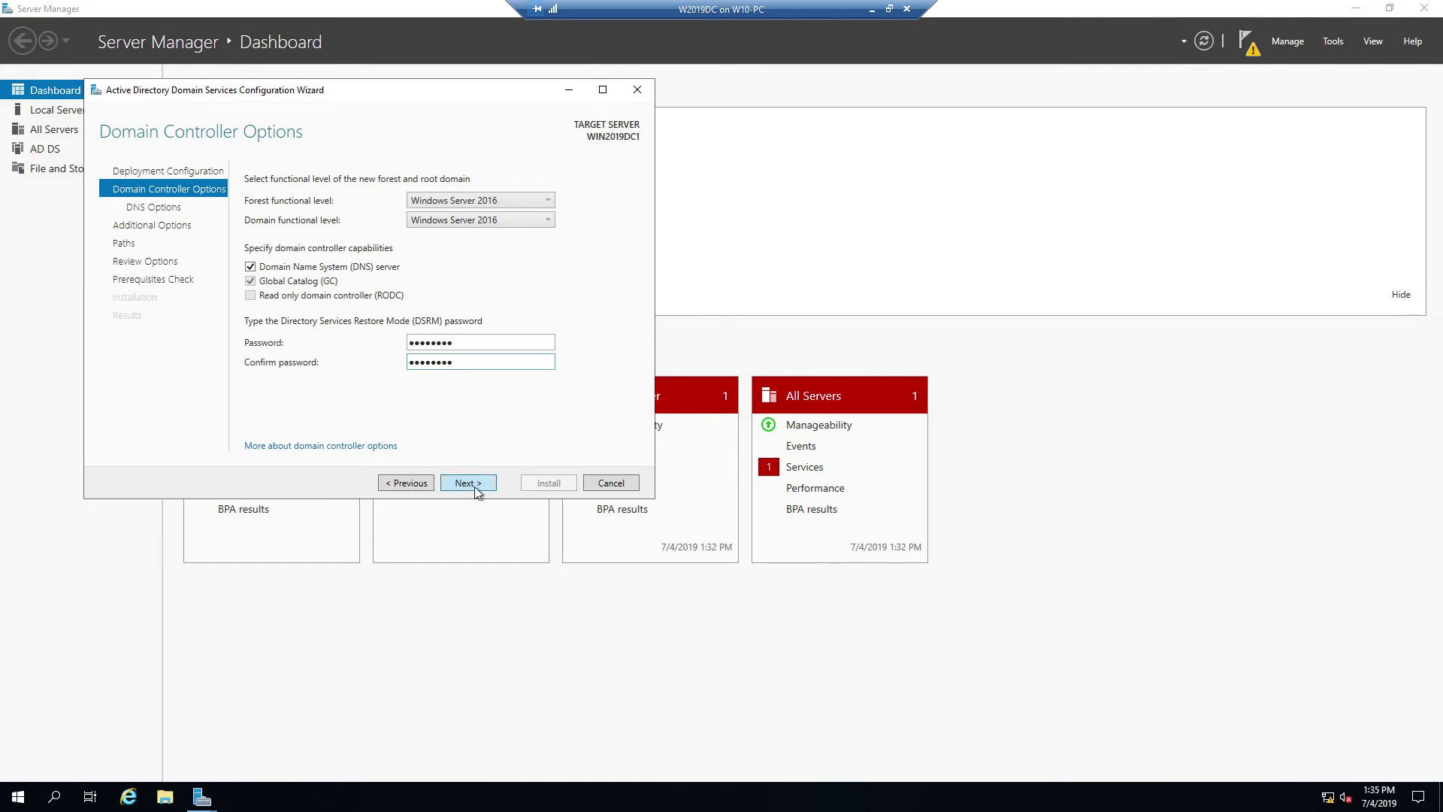
left_click(475, 486)
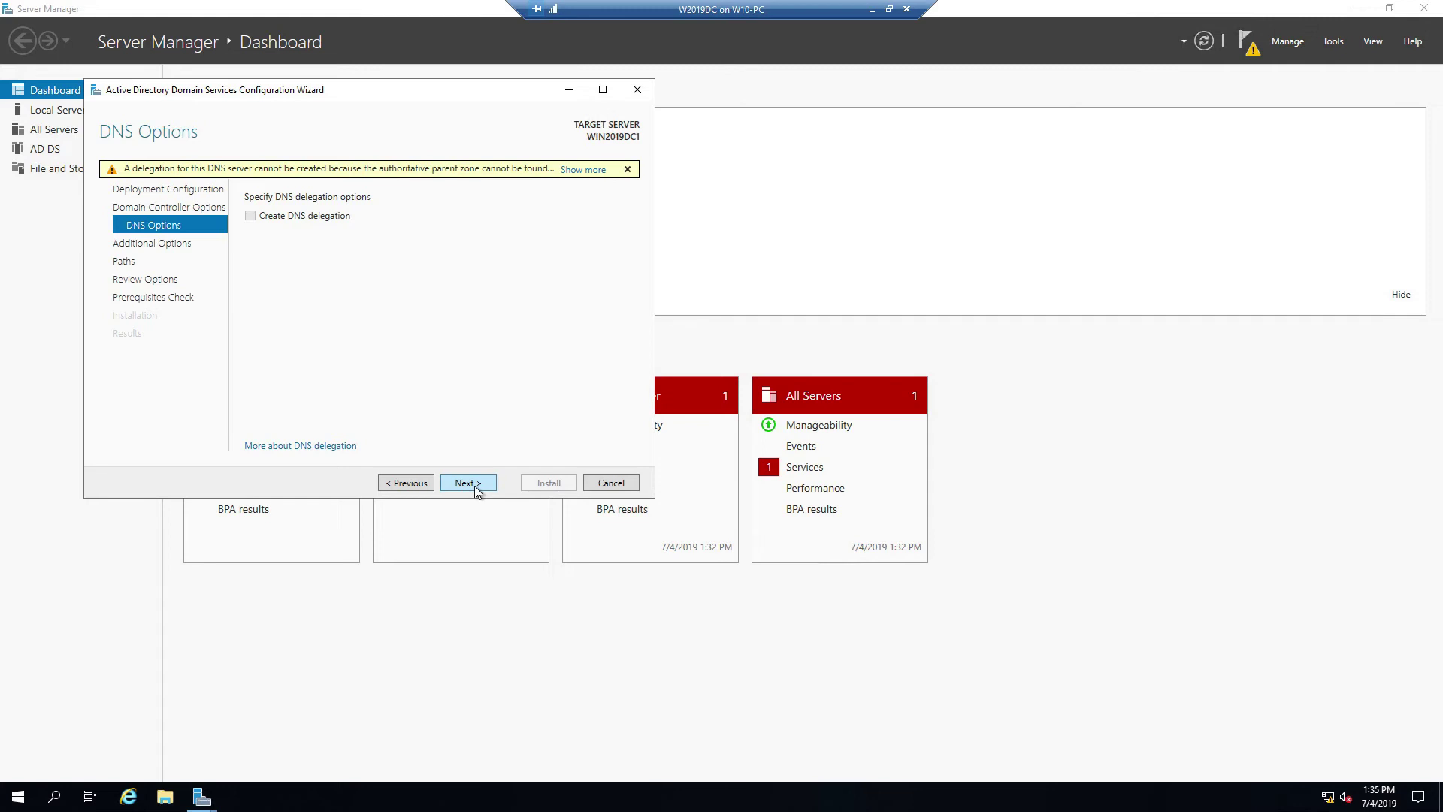
Step: Accept the default DNS options and the COMPANY NetBIOS name
left_click(475, 486)
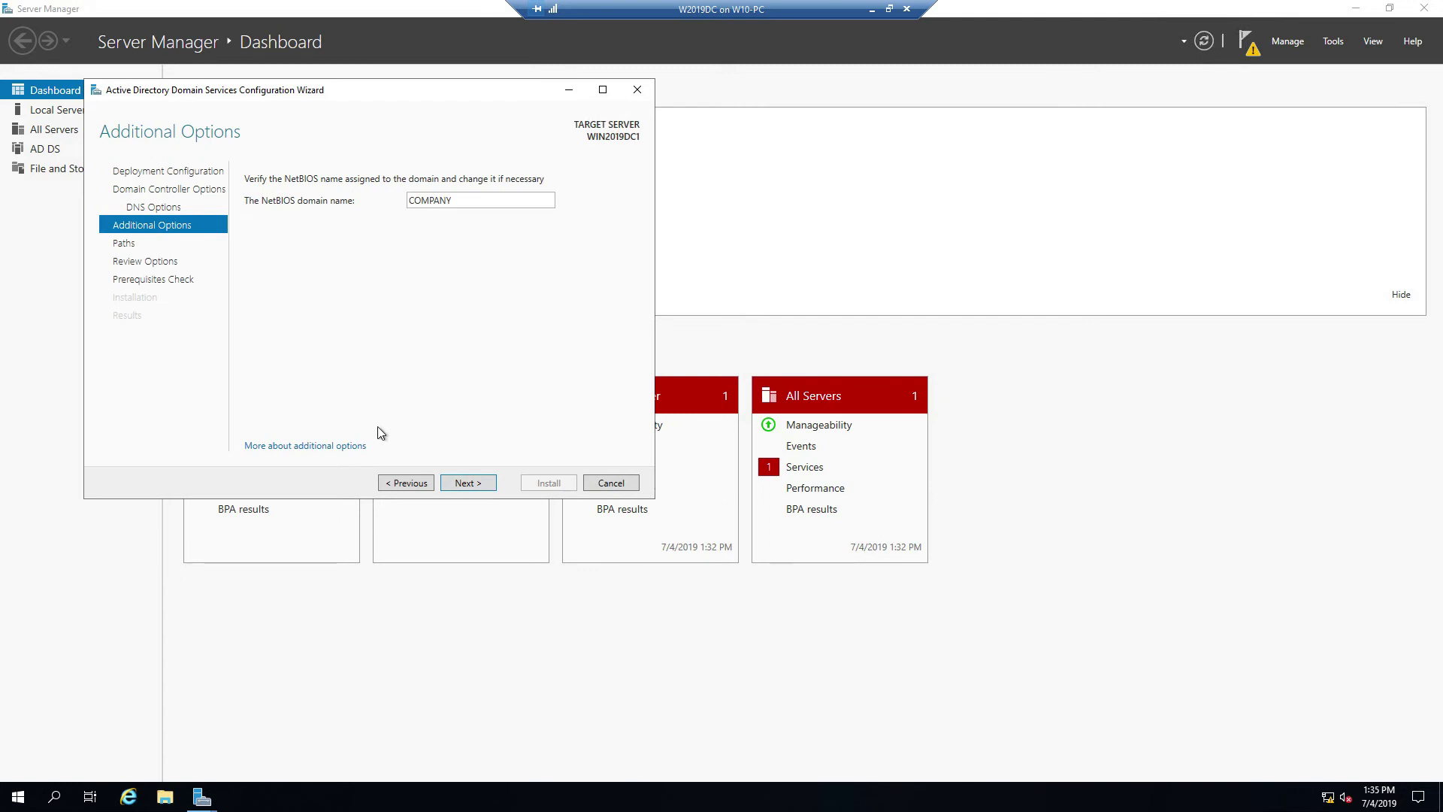
left_click(467, 487)
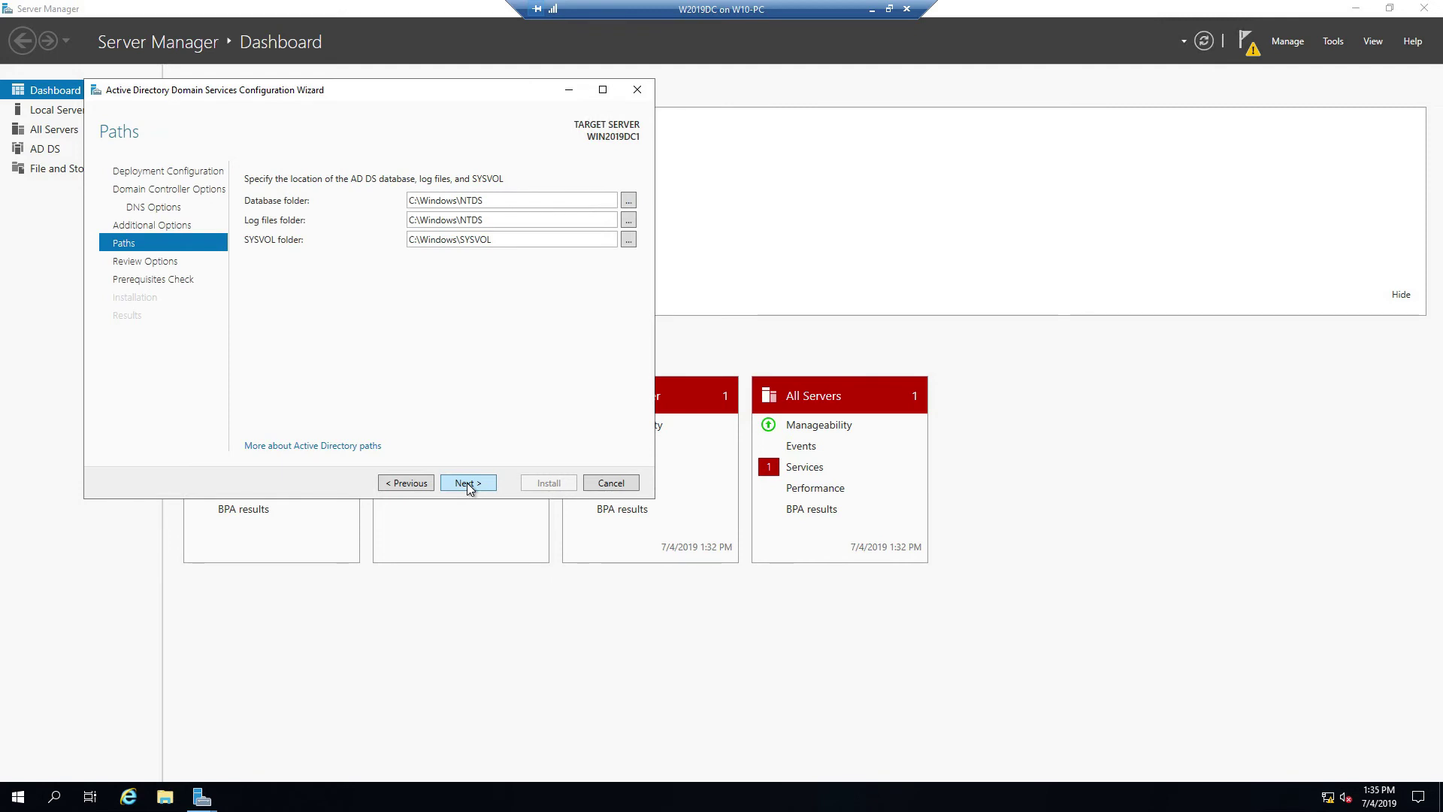
Step: Accept the default NTDS and SYSVOL folder paths and the review summary
left_click(467, 483)
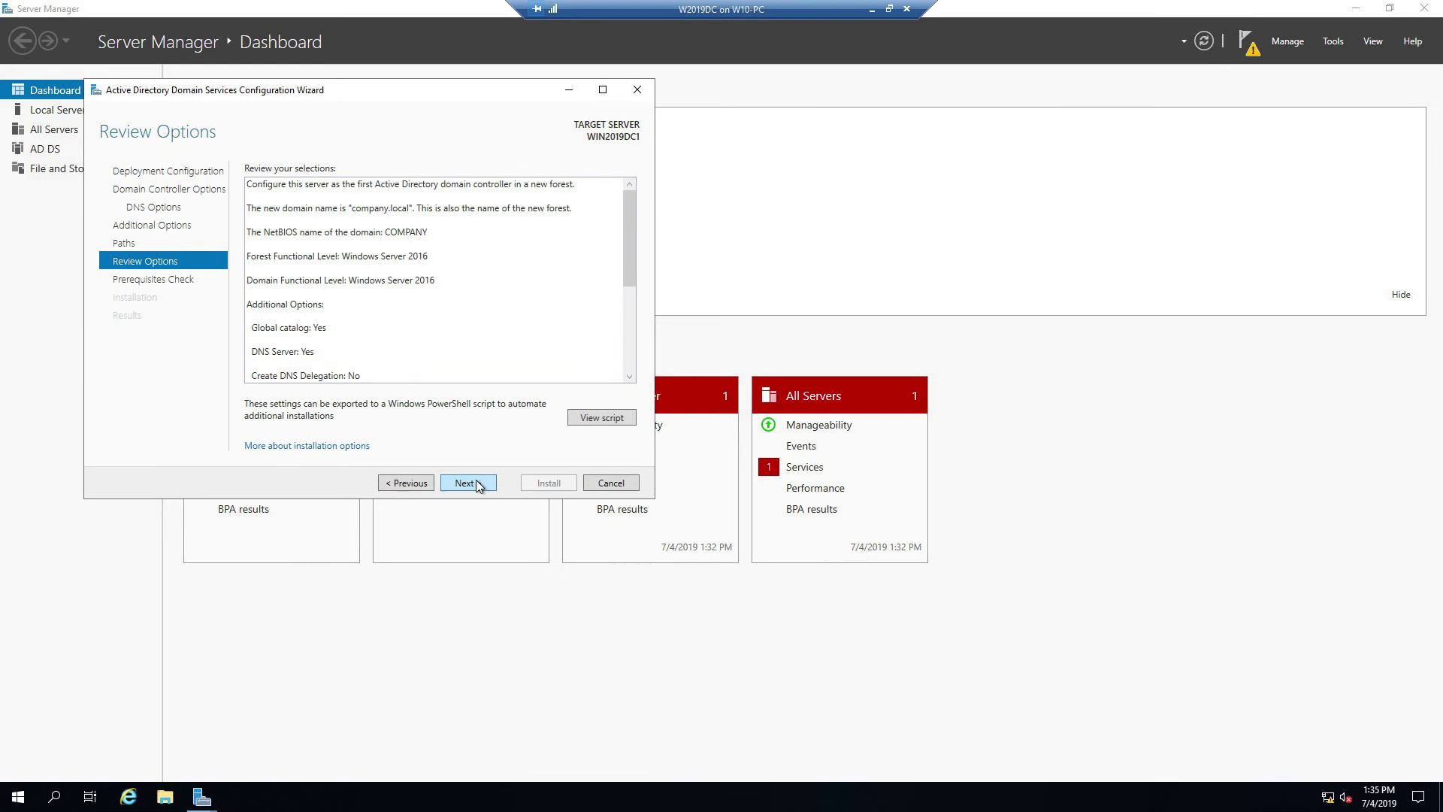
left_click(476, 483)
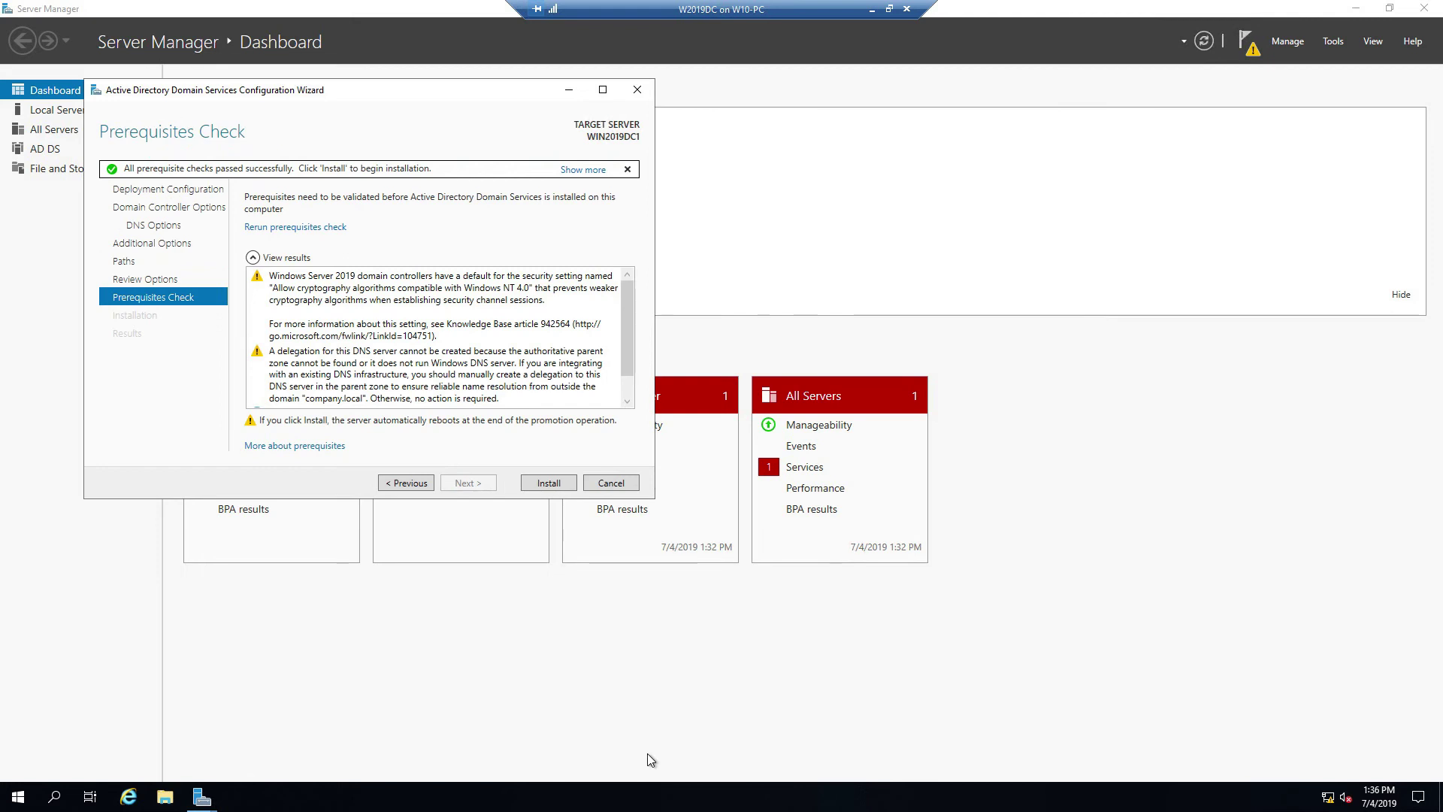
Step: Start the domain controller installation and let the server reboot automatically
left_click(538, 485)
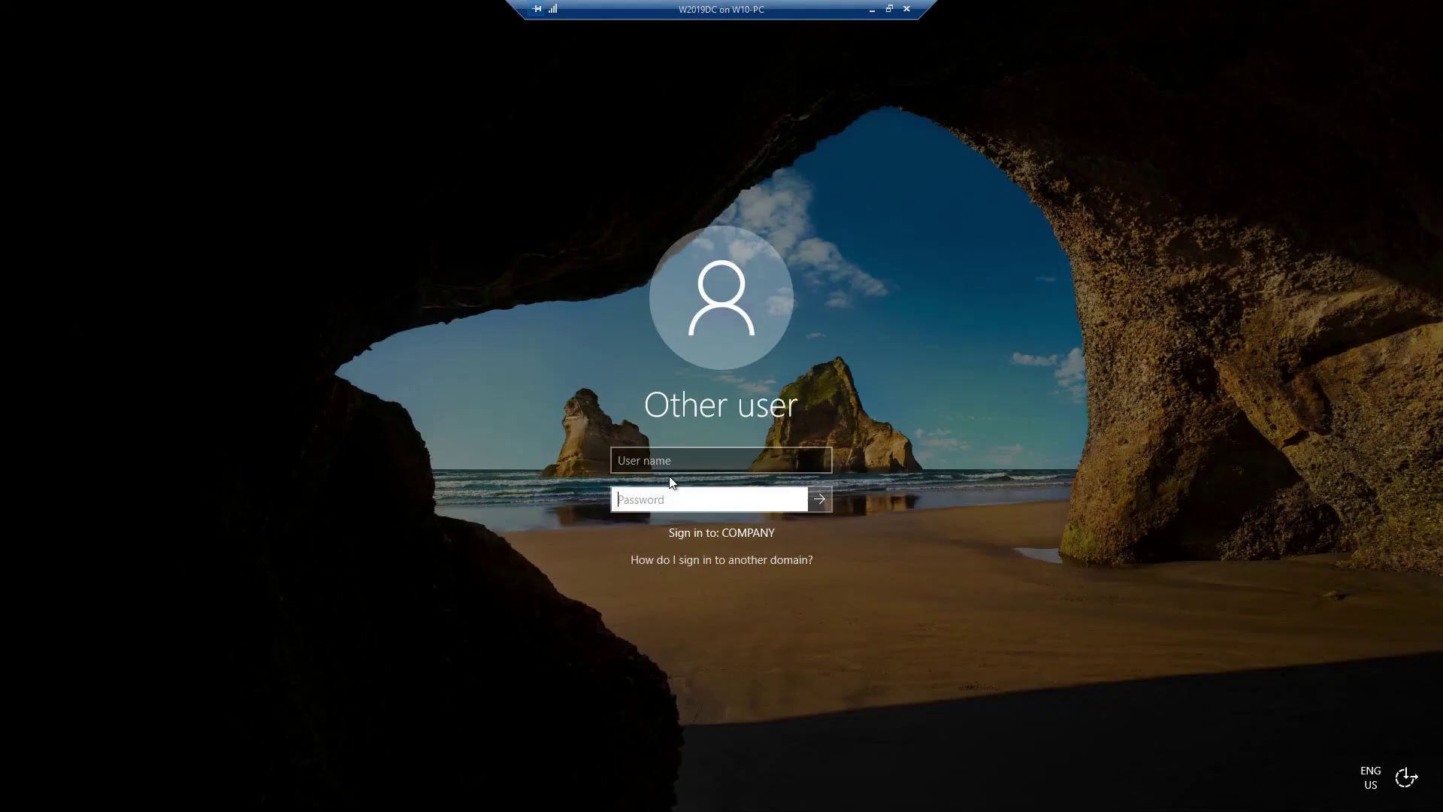
Step: Sign in to the COMPANY domain as Administrator with the account password
left_click(659, 462)
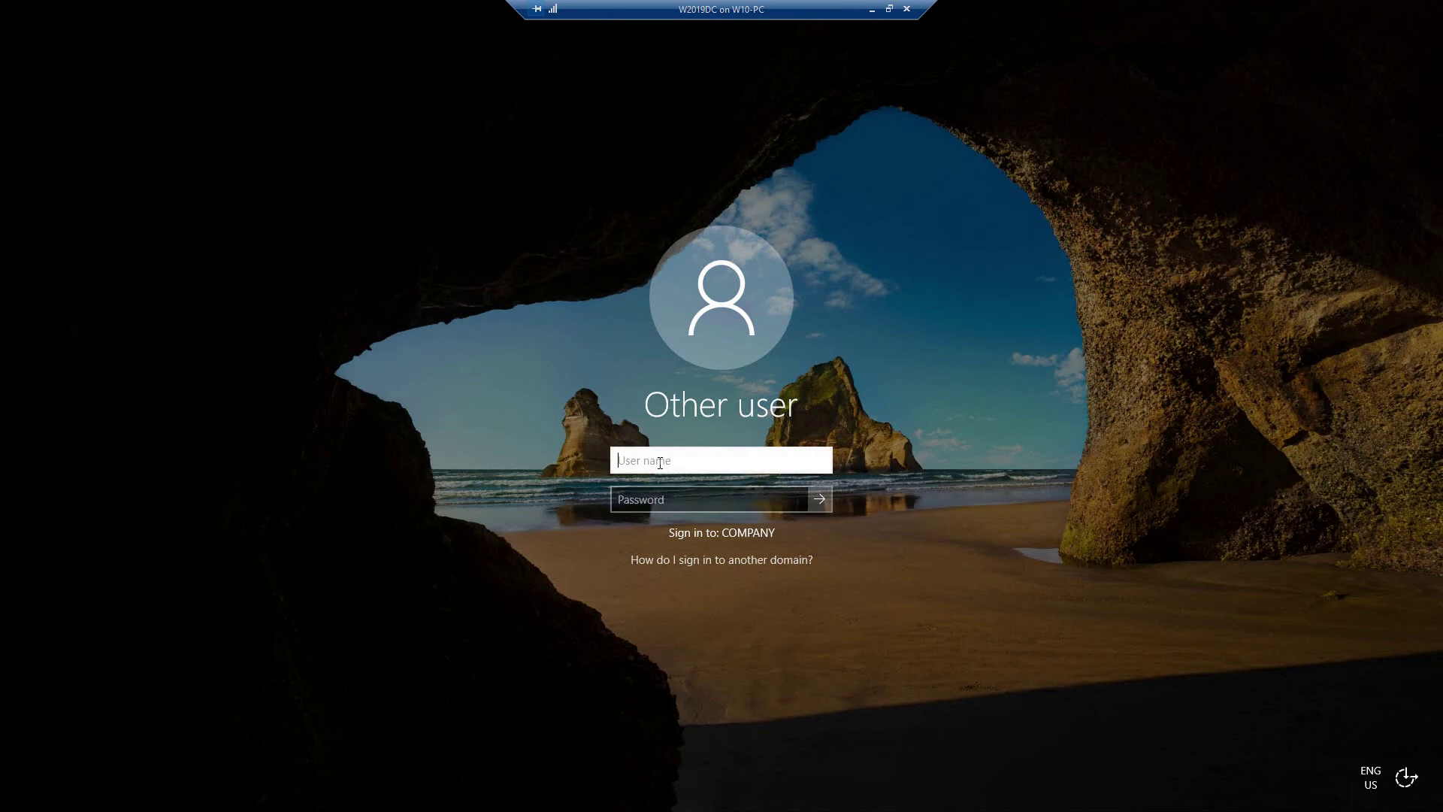
type("Administrator")
key("Tab")
type("********")
left_click(813, 493)
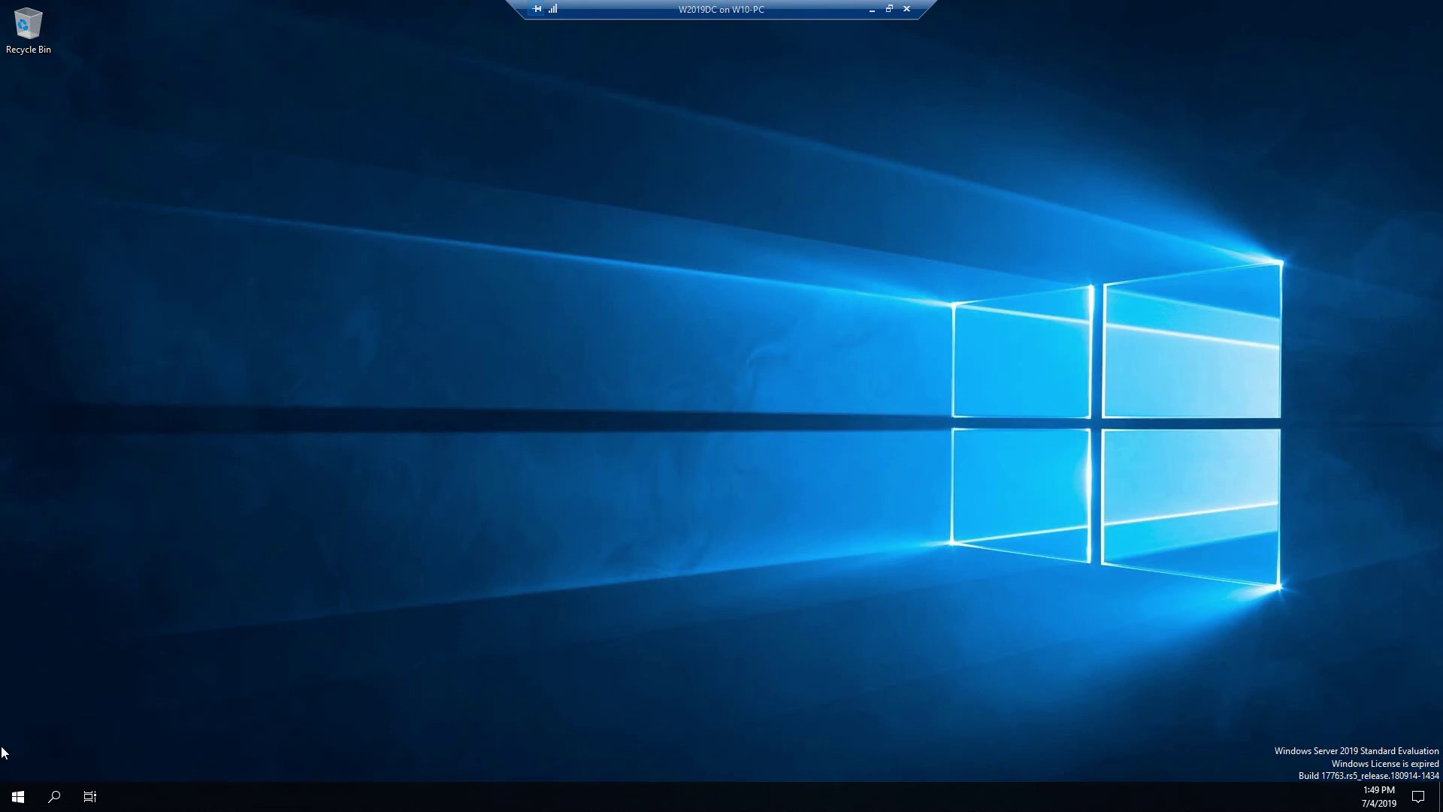
Step: Bring up the Start menu and then dismiss it again
left_click(19, 794)
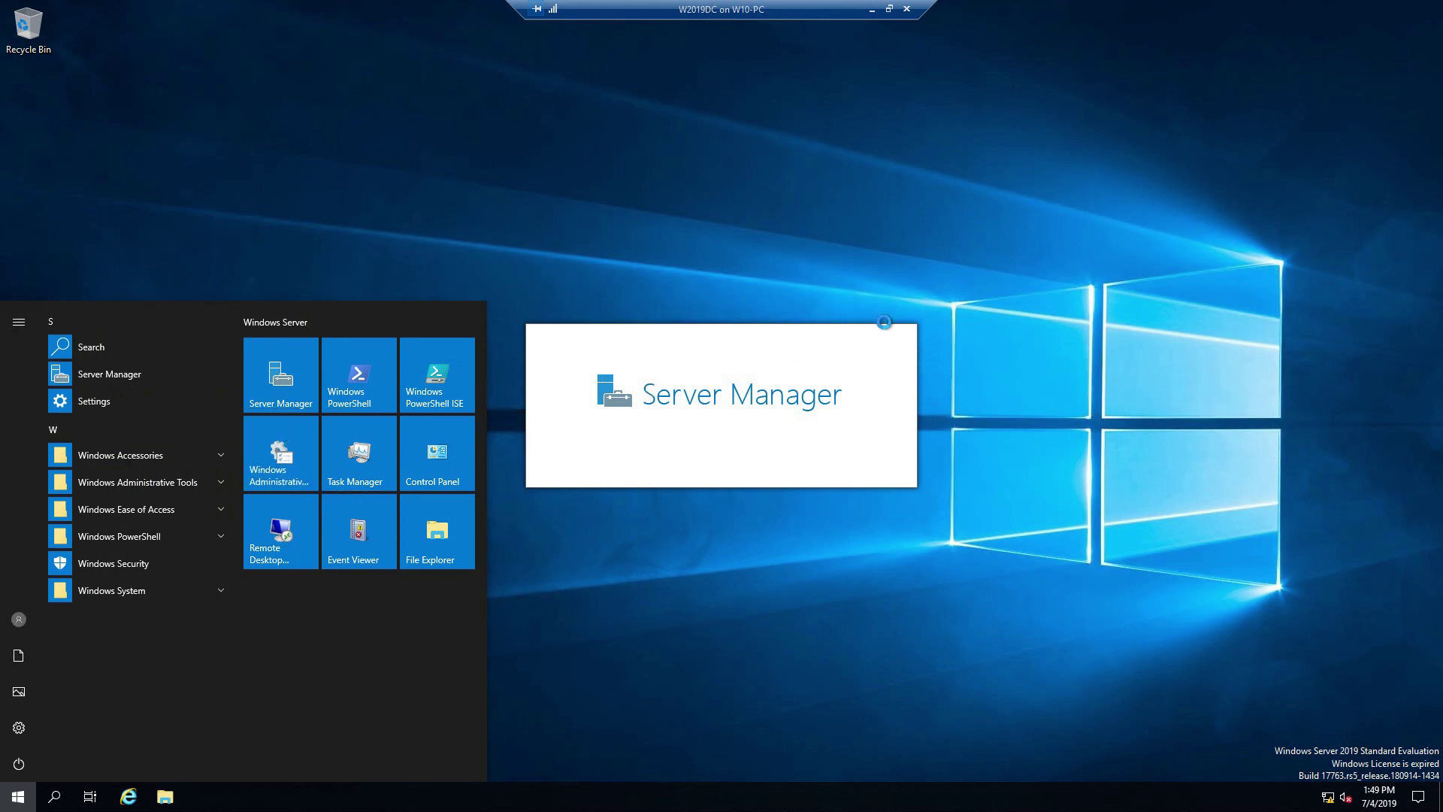
left_click(1190, 265)
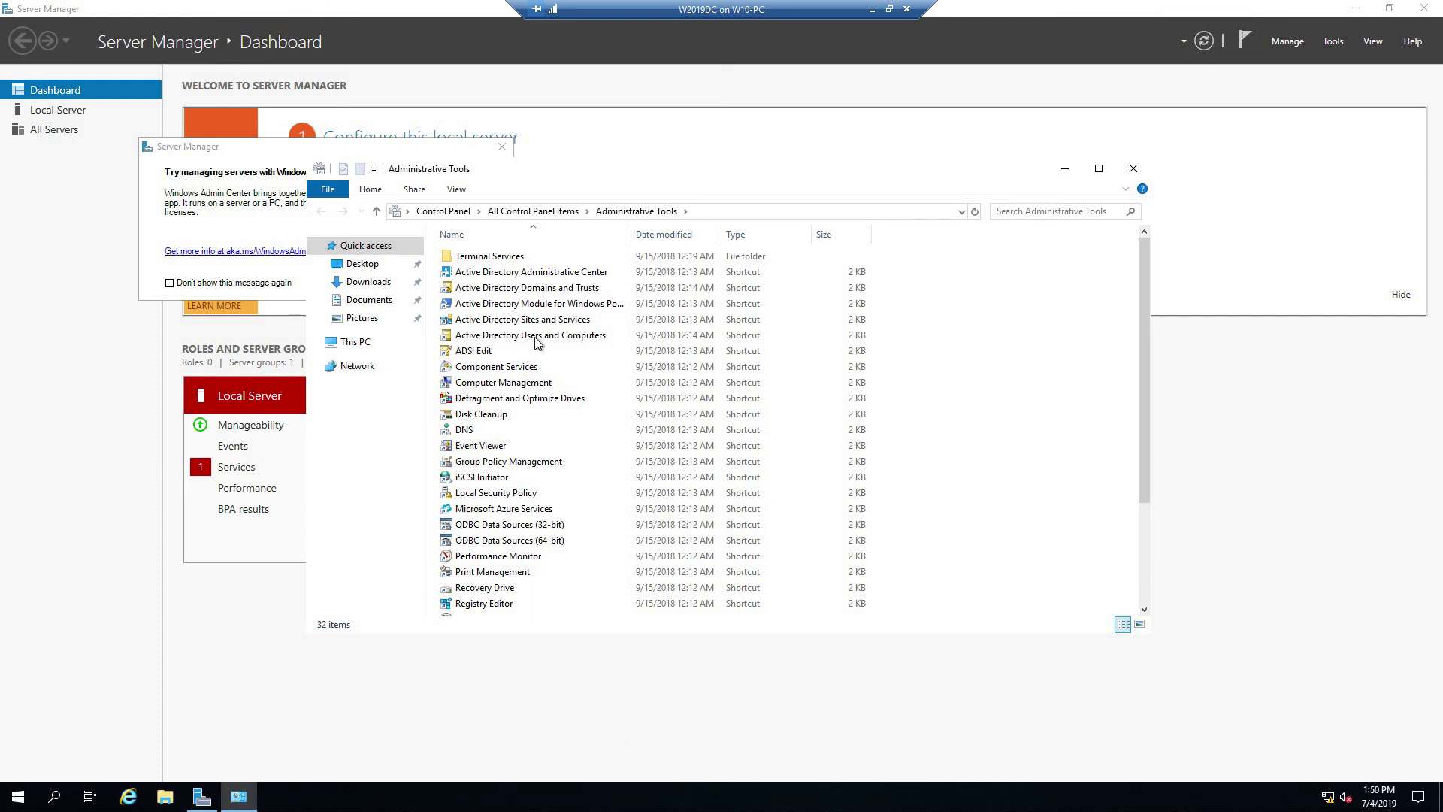
Step: Launch Active Directory Users and Computers from the Administrative Tools folder
double_click(538, 336)
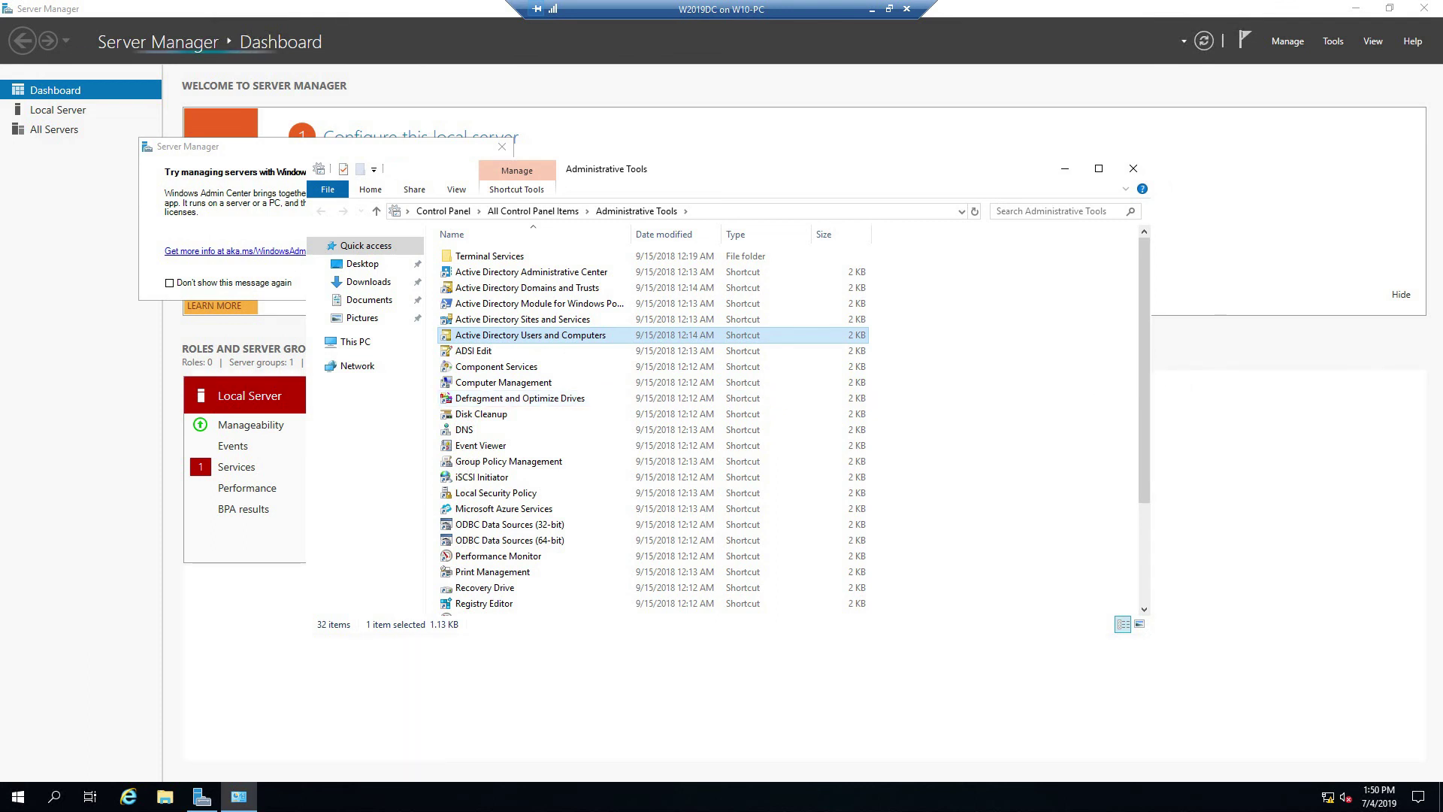
key("Return")
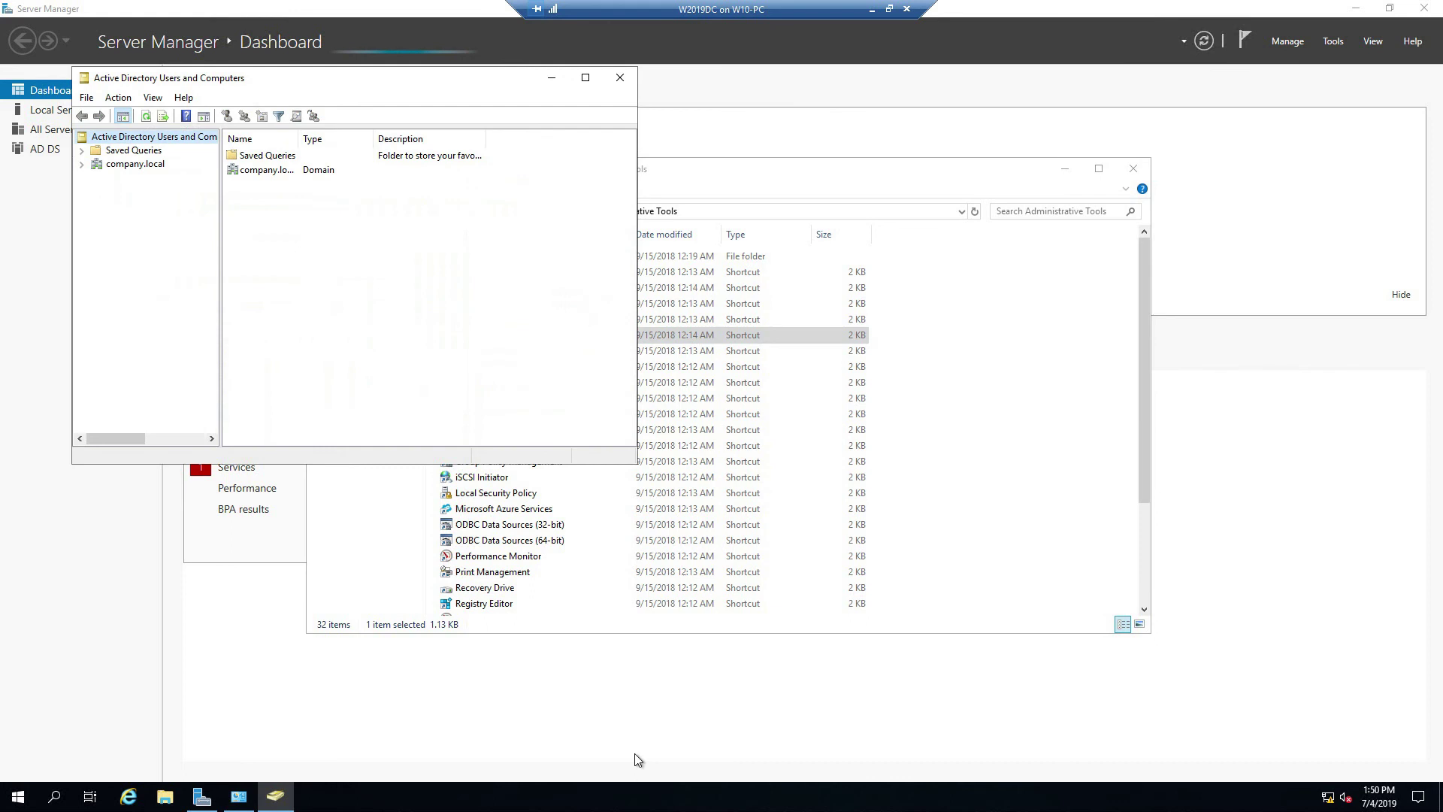